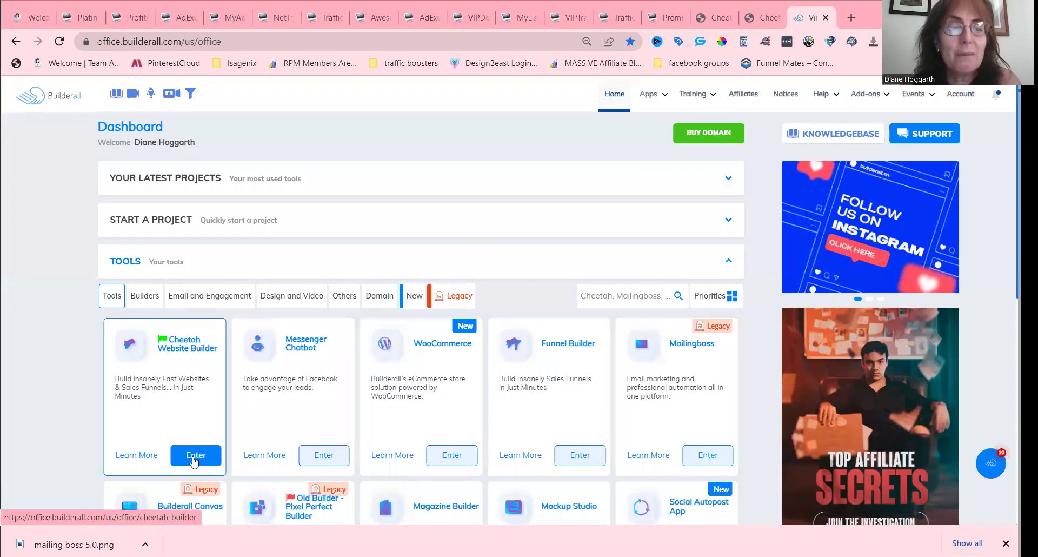
Enter the Cheetah Website Builder and start creating a new site from the Professional Templates.
click(649, 96)
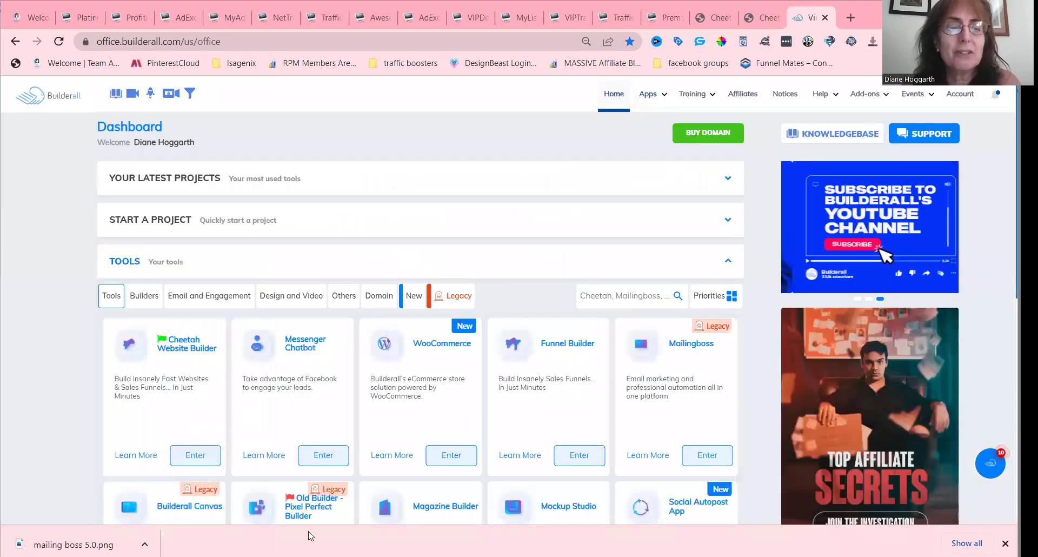
click(196, 456)
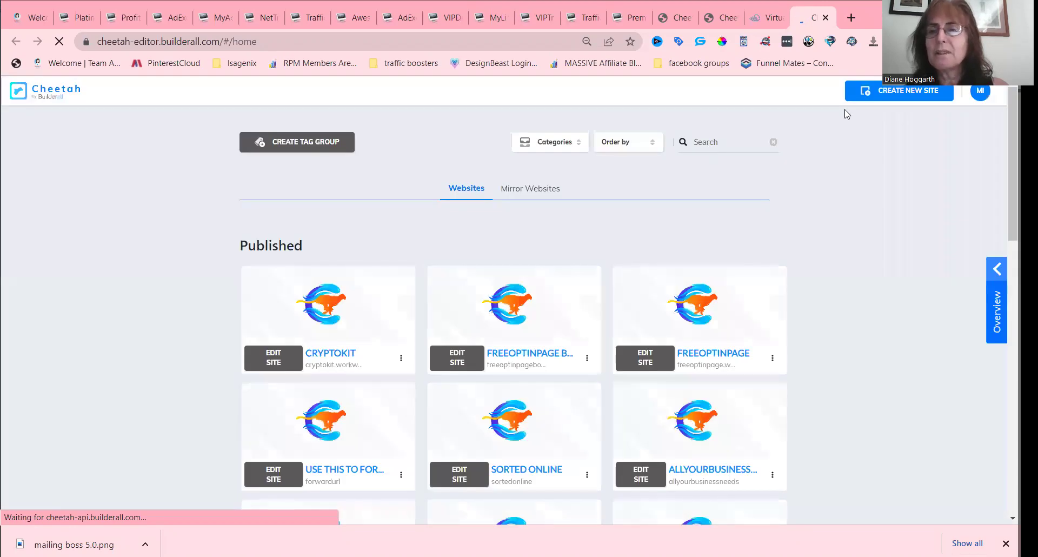
click(910, 96)
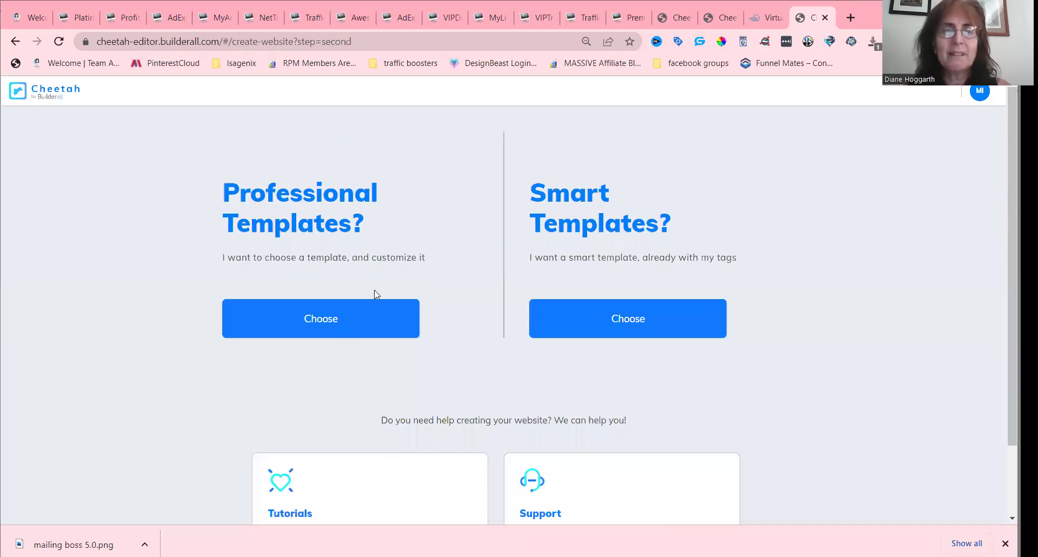
click(243, 320)
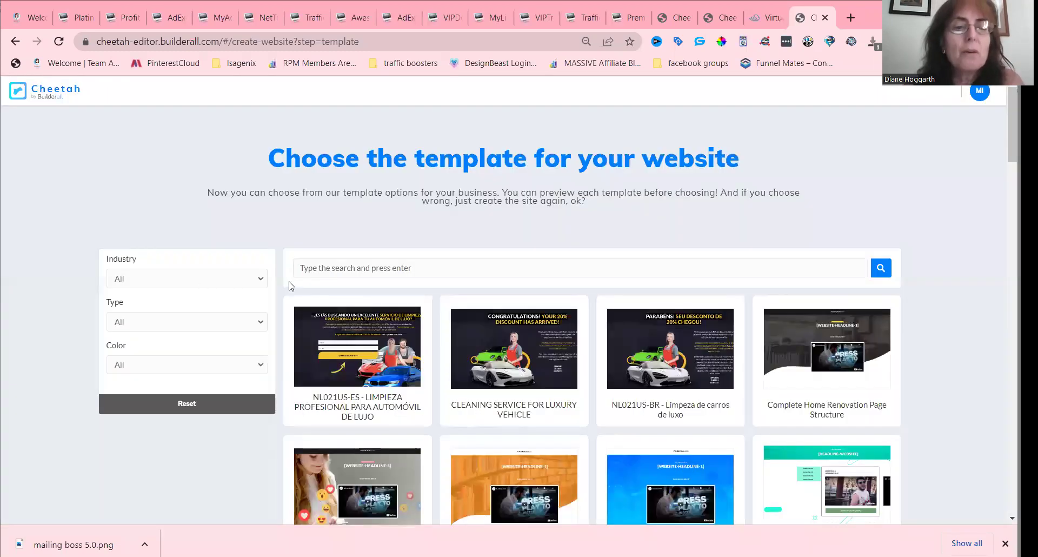
Browse the website template gallery and review the Industry and Type filter options.
mouse_move(518, 314)
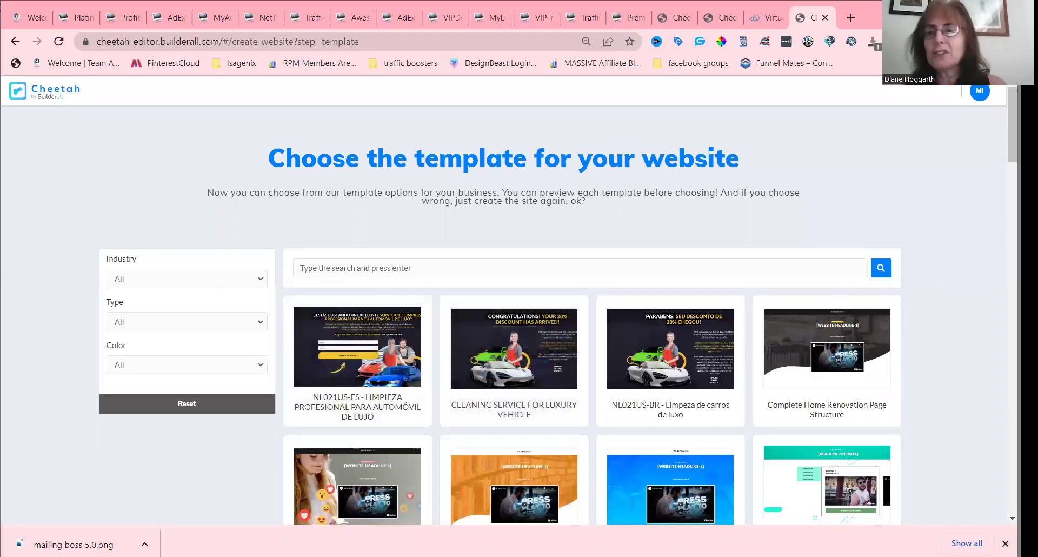
scroll(996, 273, down, 10)
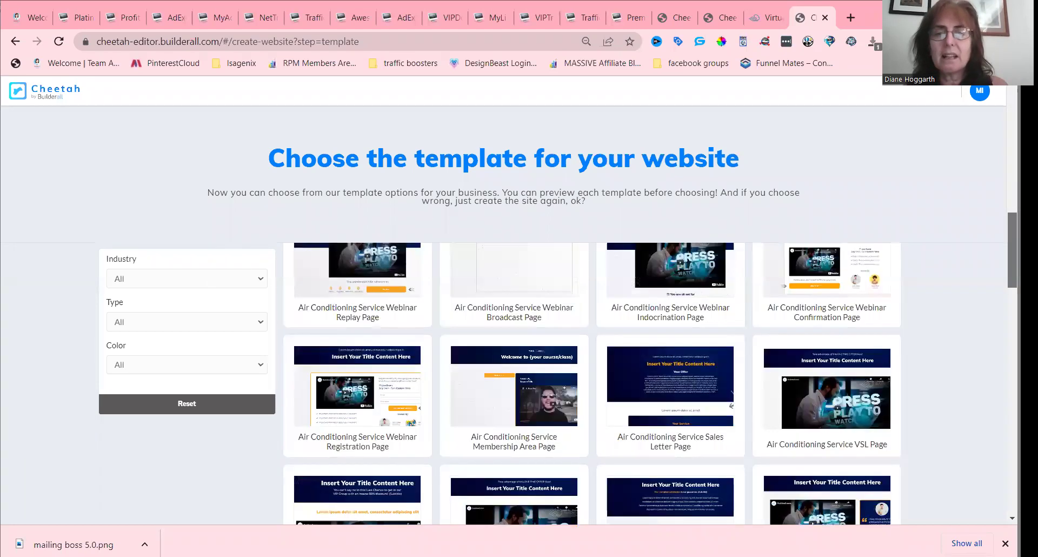
scroll(996, 292, up, 5)
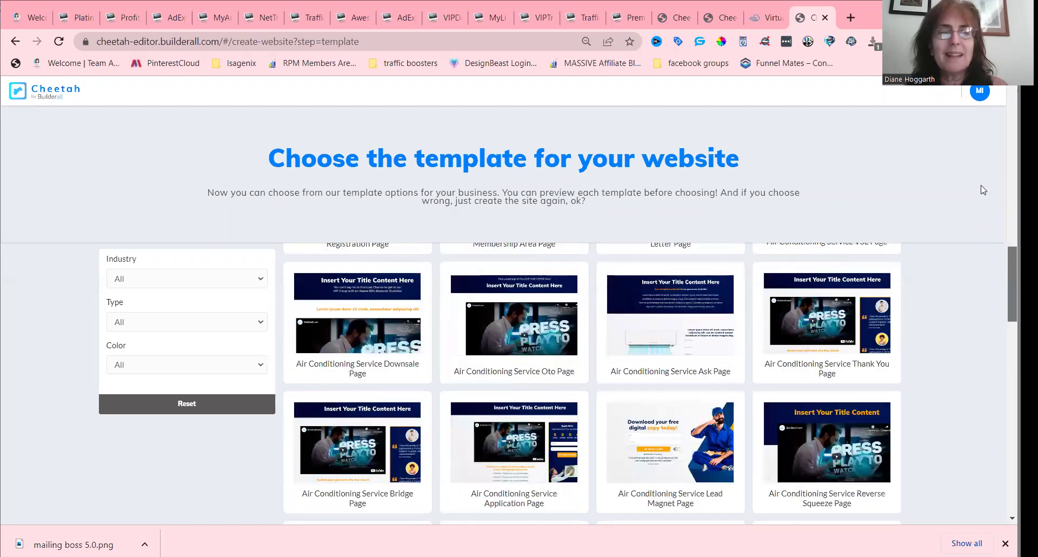
click(261, 280)
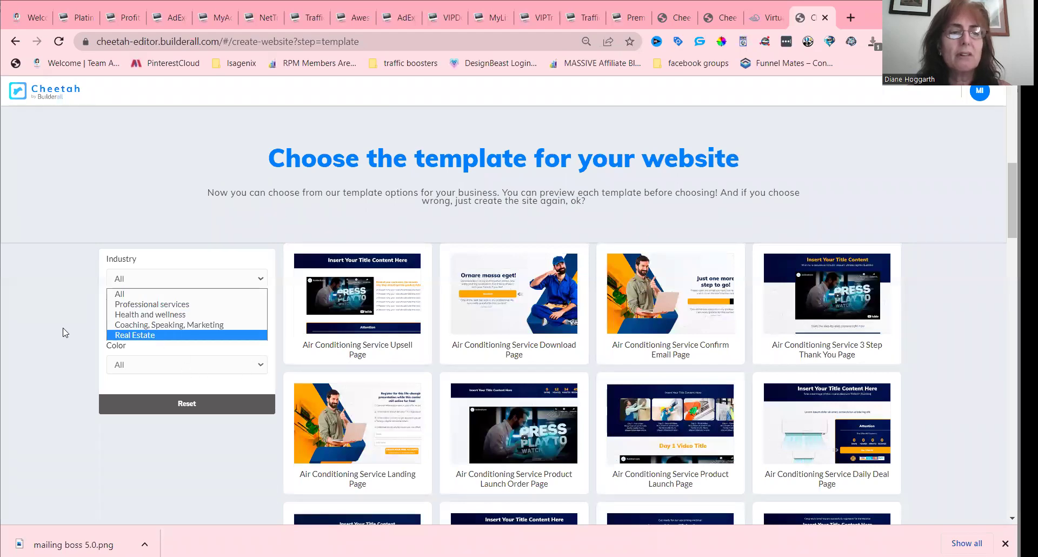
key(Escape)
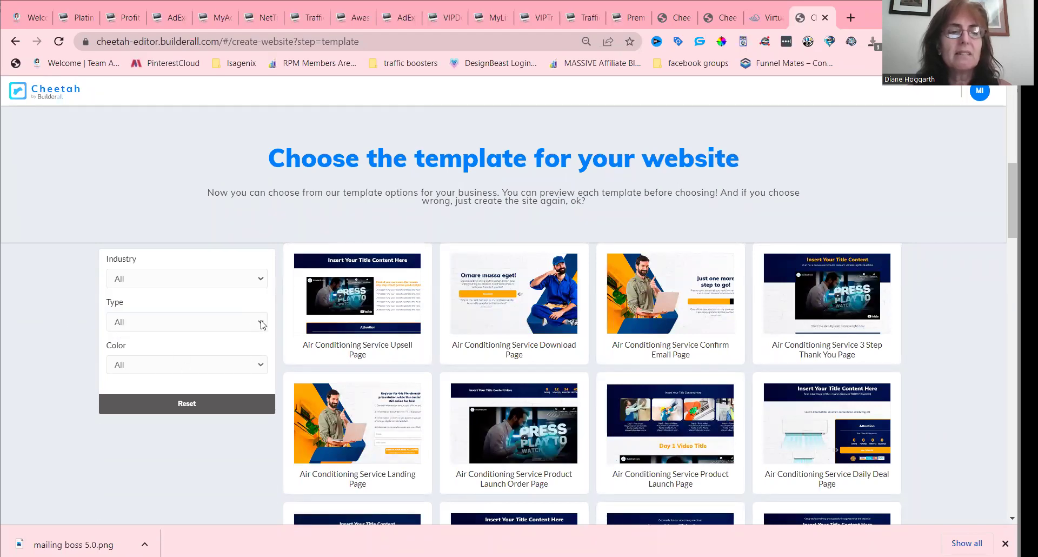
click(262, 323)
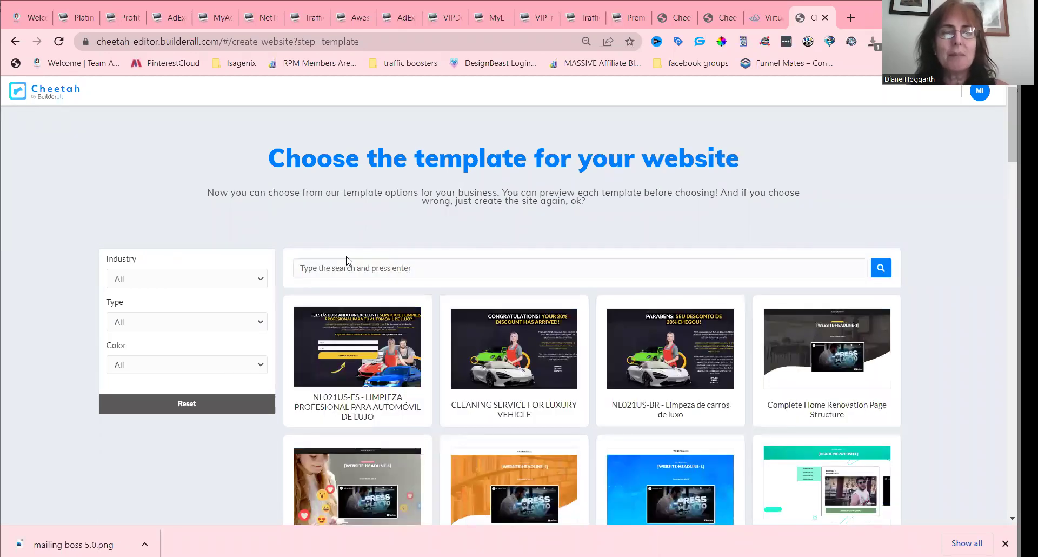
Search the website templates for "blank".
click(330, 264)
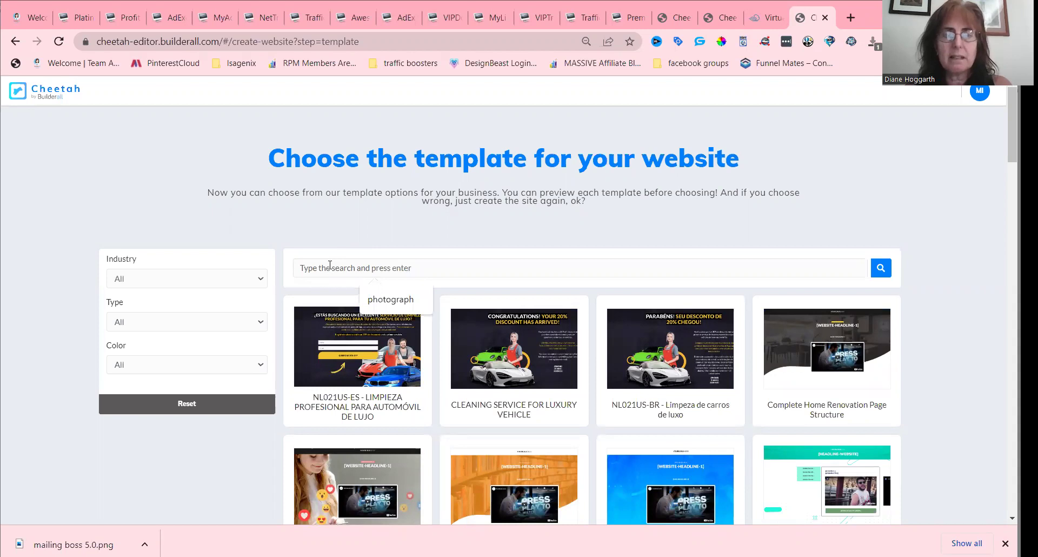
text(bland)
key(BackSpace)
text(k)
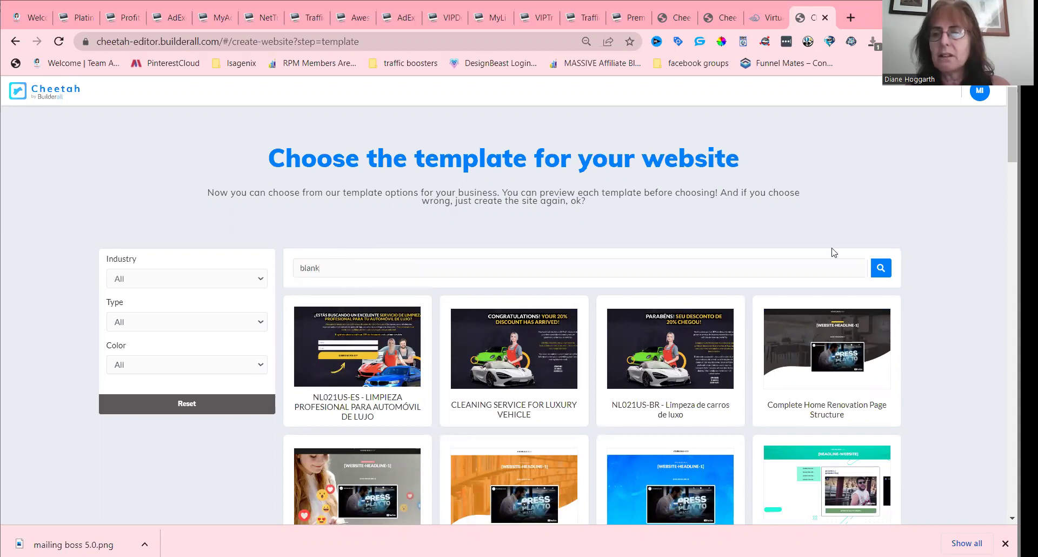
click(880, 270)
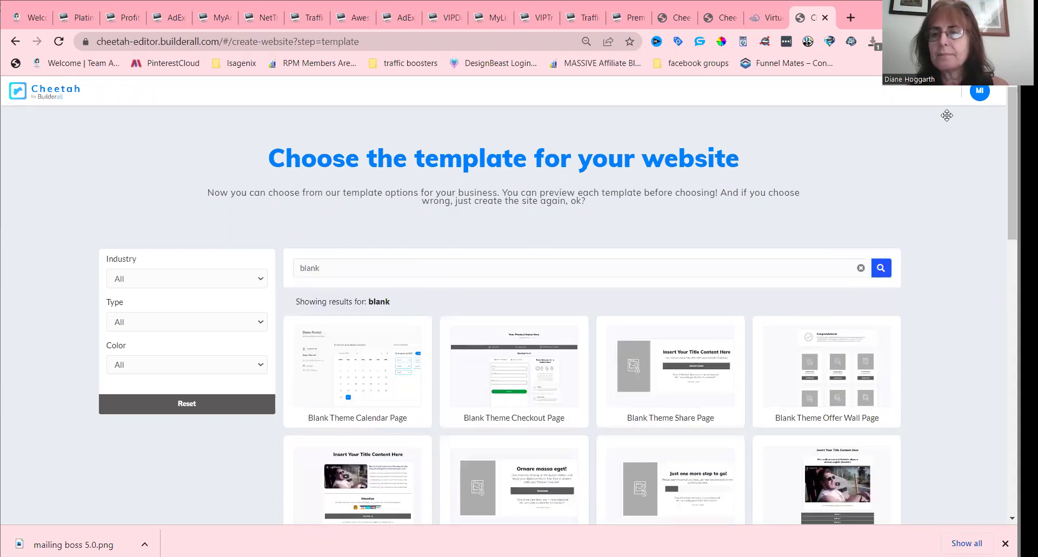
Select the Blank Template for the new website and confirm its creation.
scroll(592, 379, down, 2)
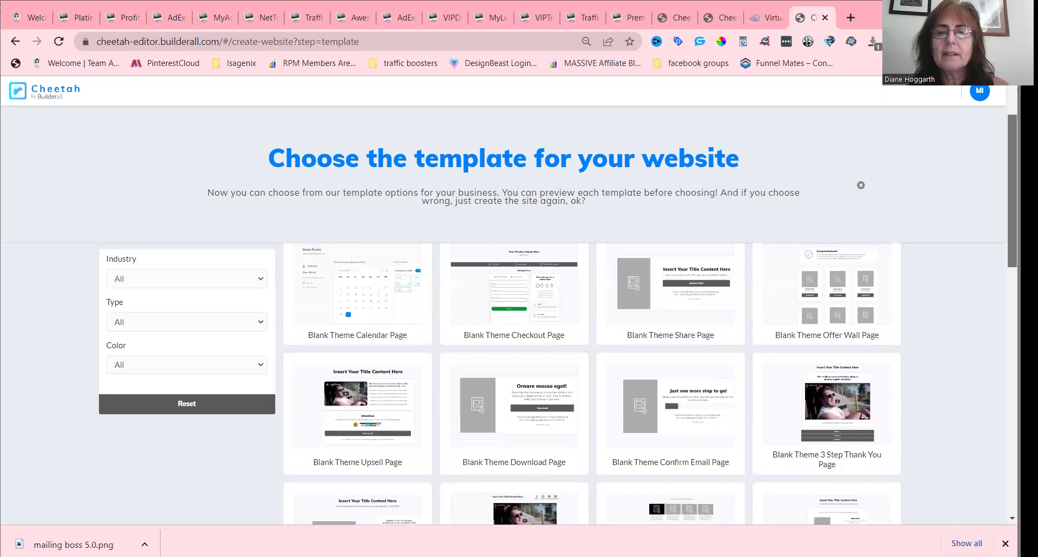
scroll(985, 293, down, 5)
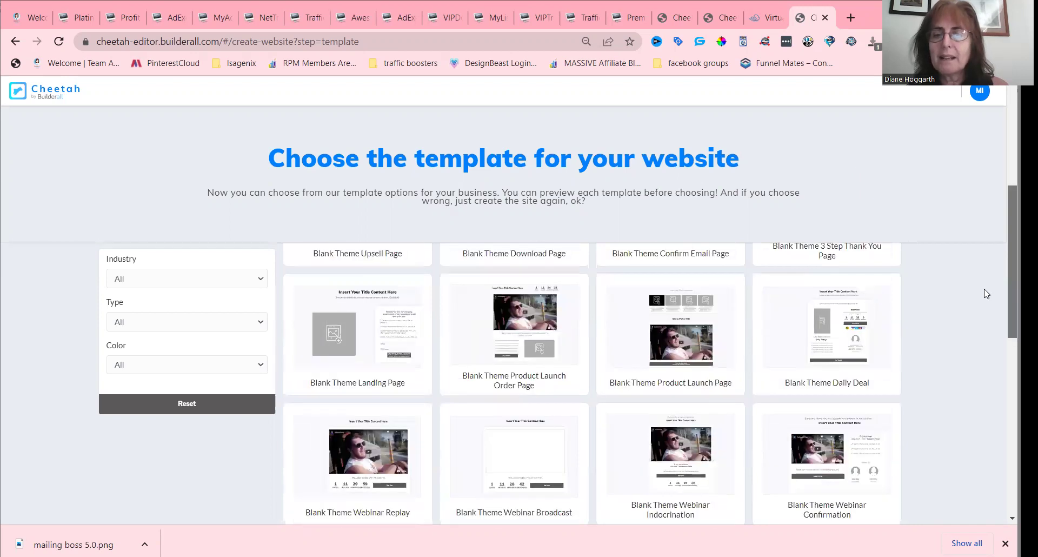
scroll(985, 294, down, 10)
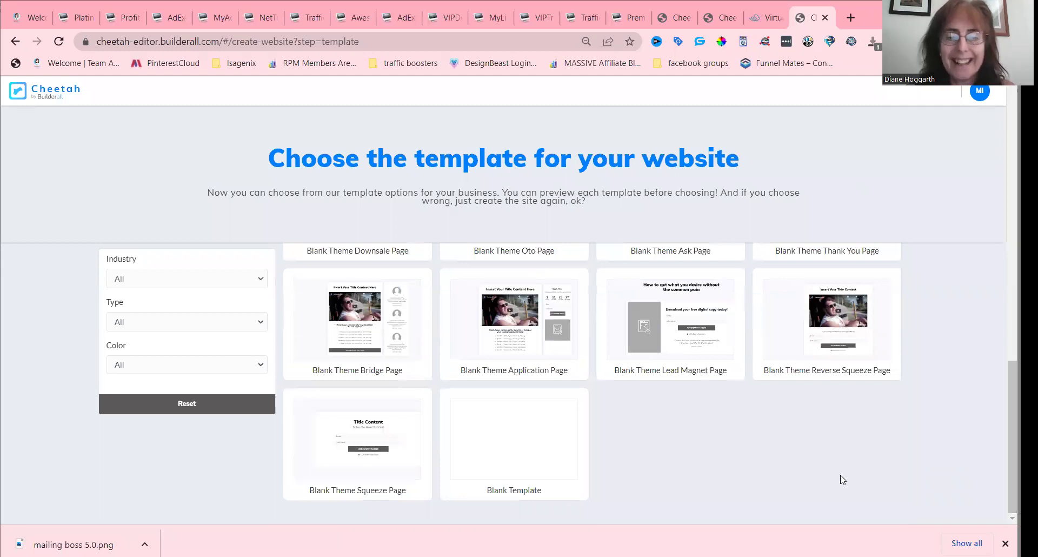
mouse_move(498, 460)
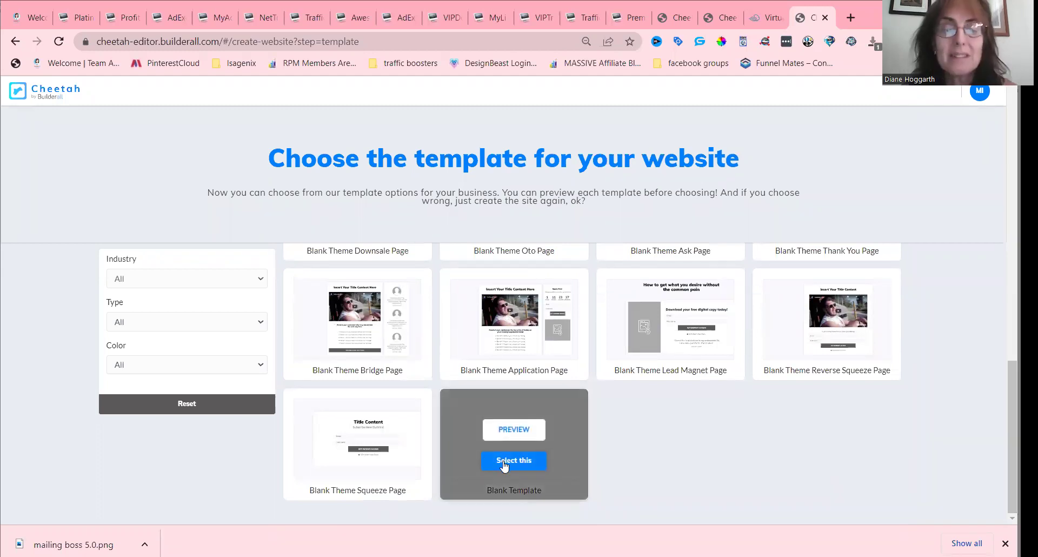
mouse_move(378, 408)
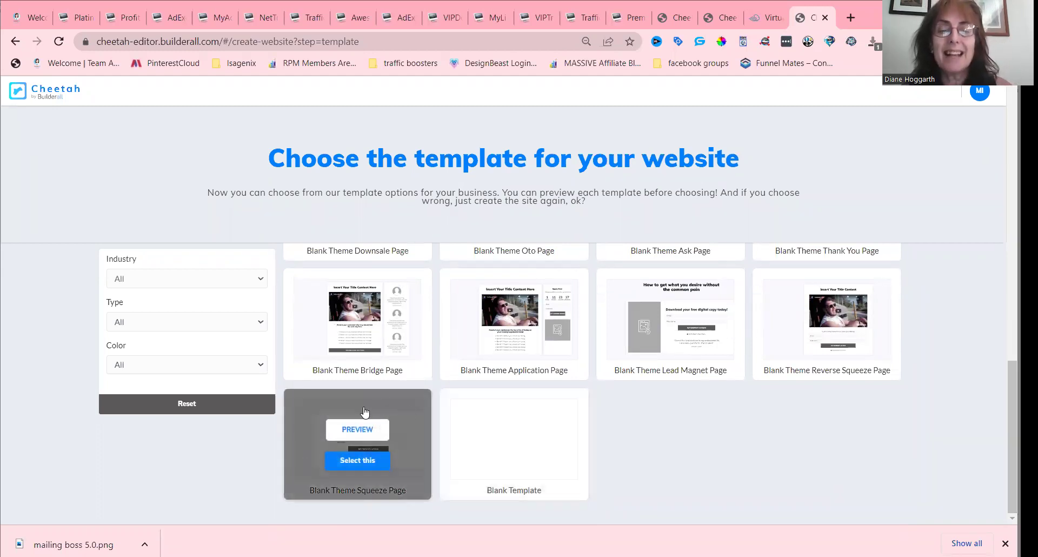
mouse_move(525, 422)
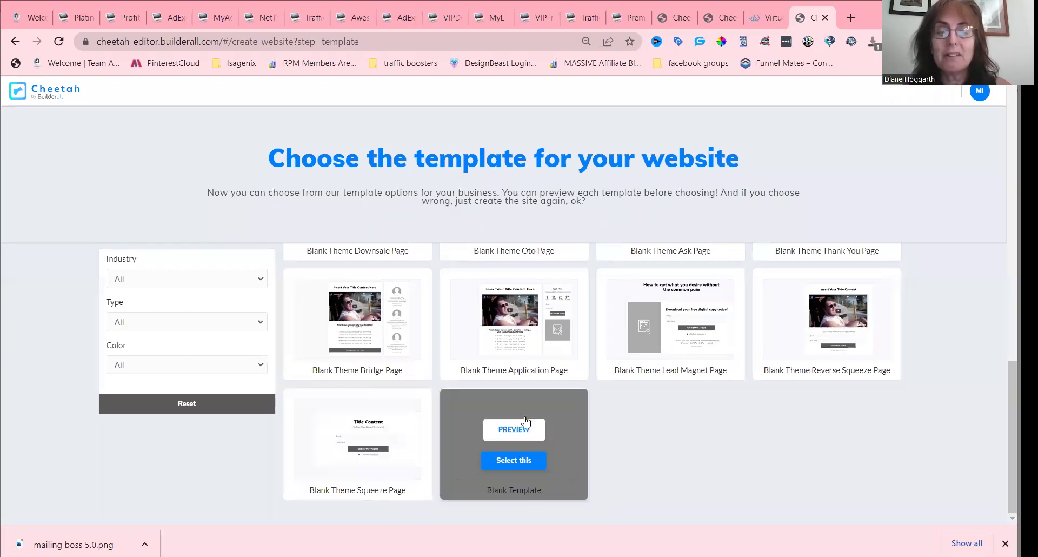
mouse_move(377, 458)
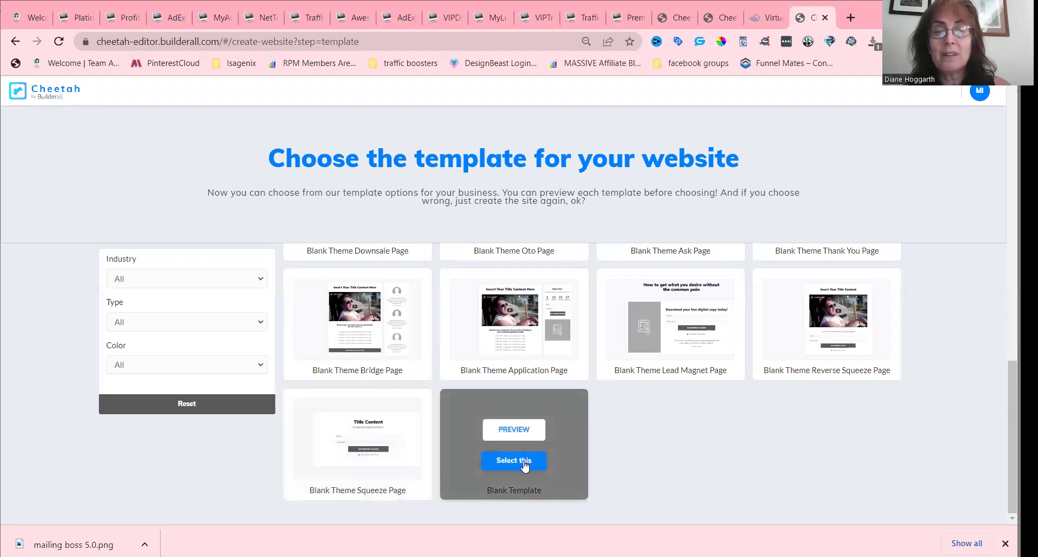
click(524, 463)
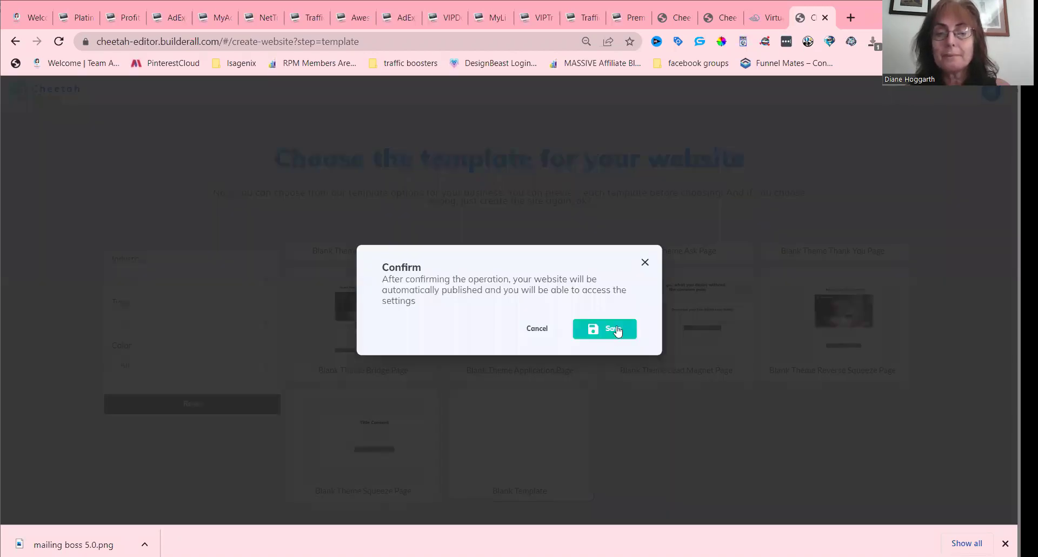
click(618, 330)
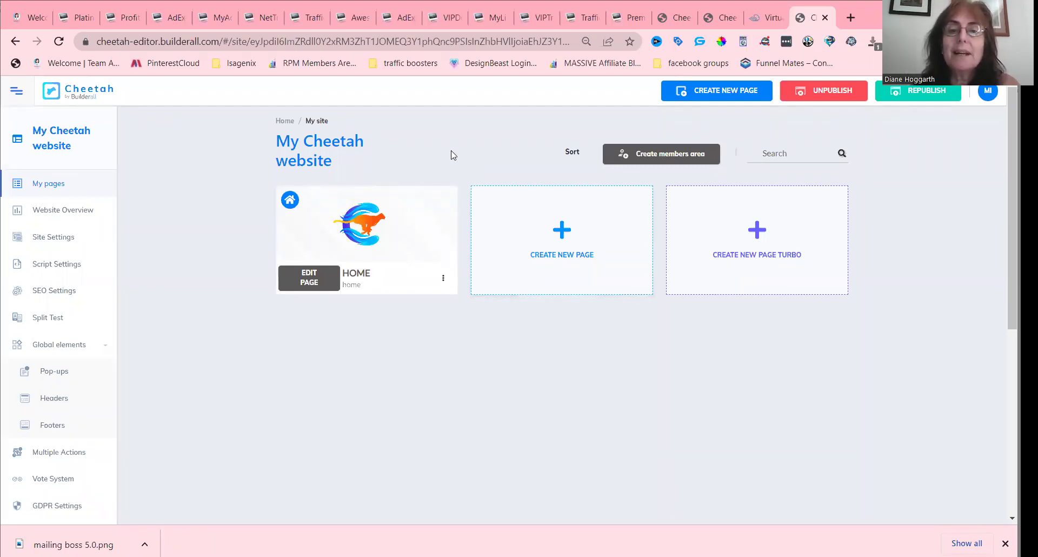
Return to the websites overview and open the settings of the newly created site.
click(286, 122)
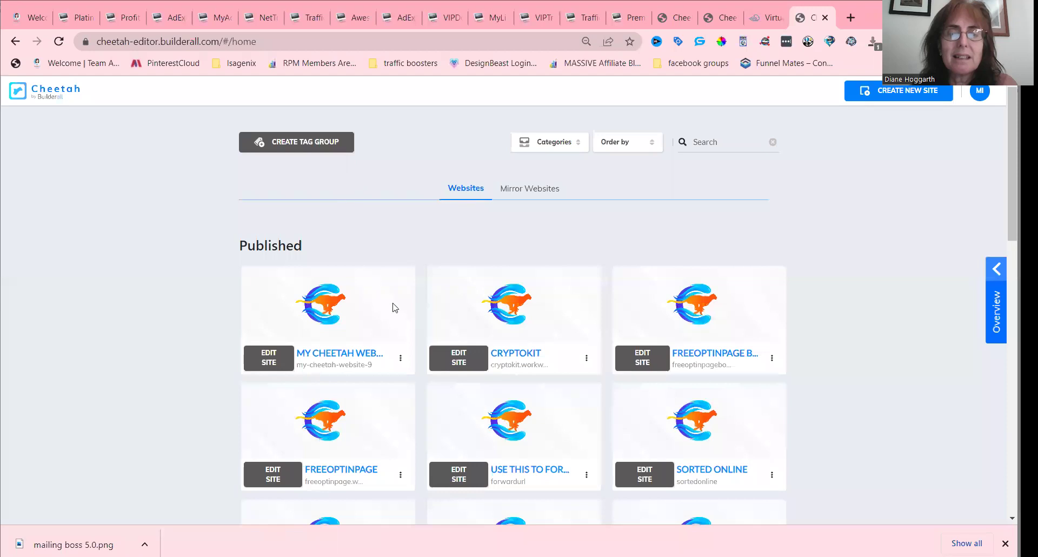
click(401, 359)
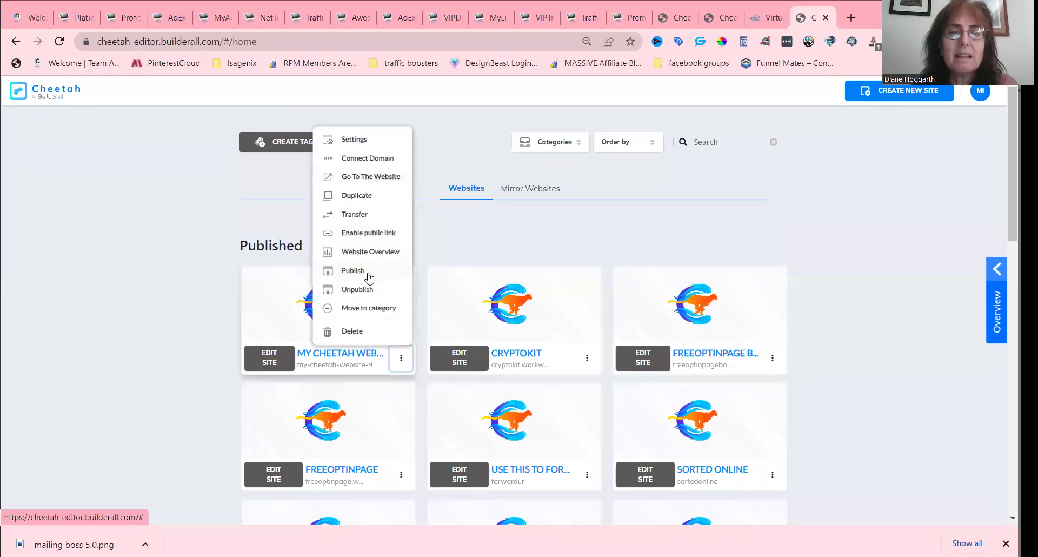
click(369, 137)
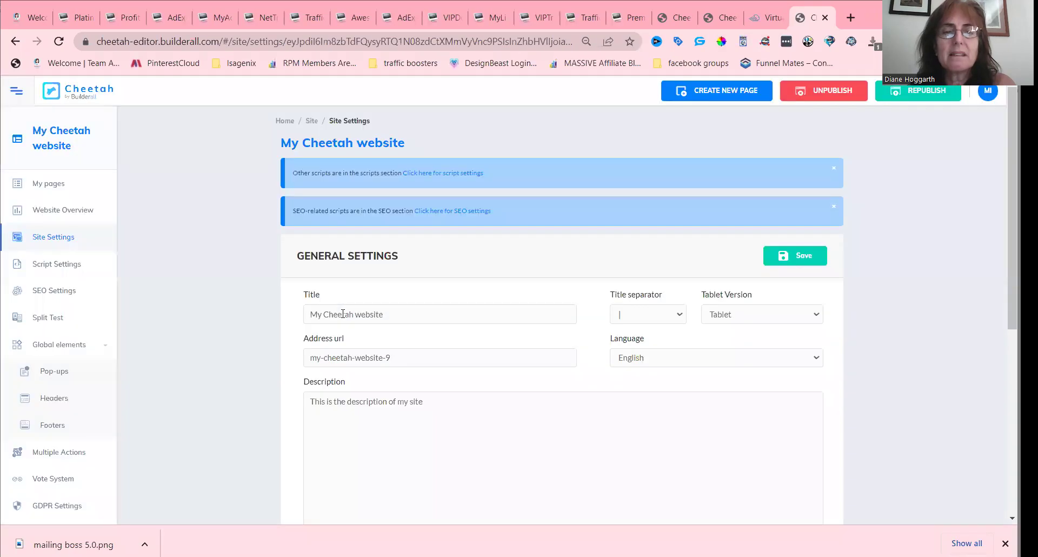
Set the site's title, address URL and description to "youtubetest" and save the general settings.
triple_click(343, 314)
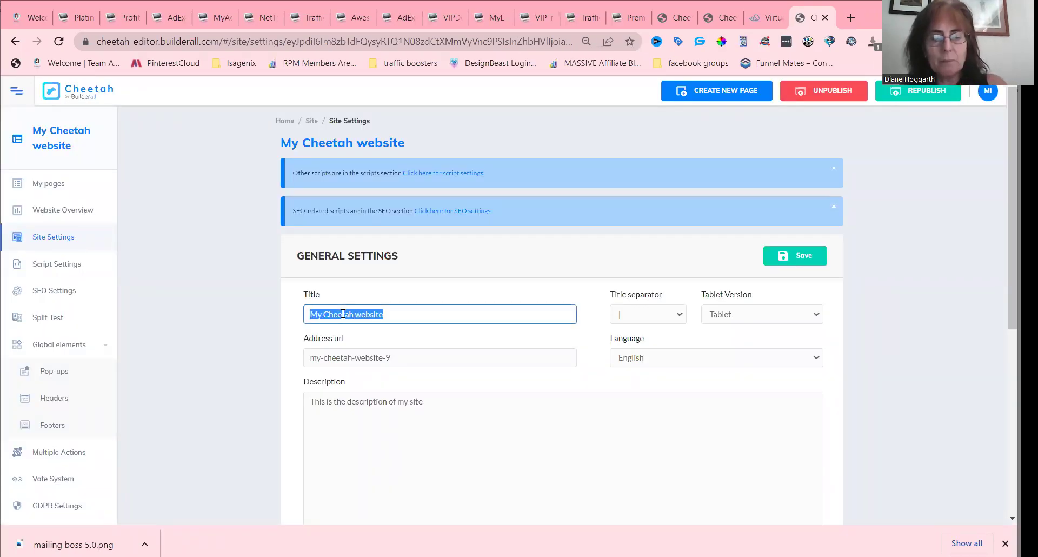
text(youtu)
key(BackSpace)
text(ubetest)
key(ctrl+a)
key(ctrl+c)
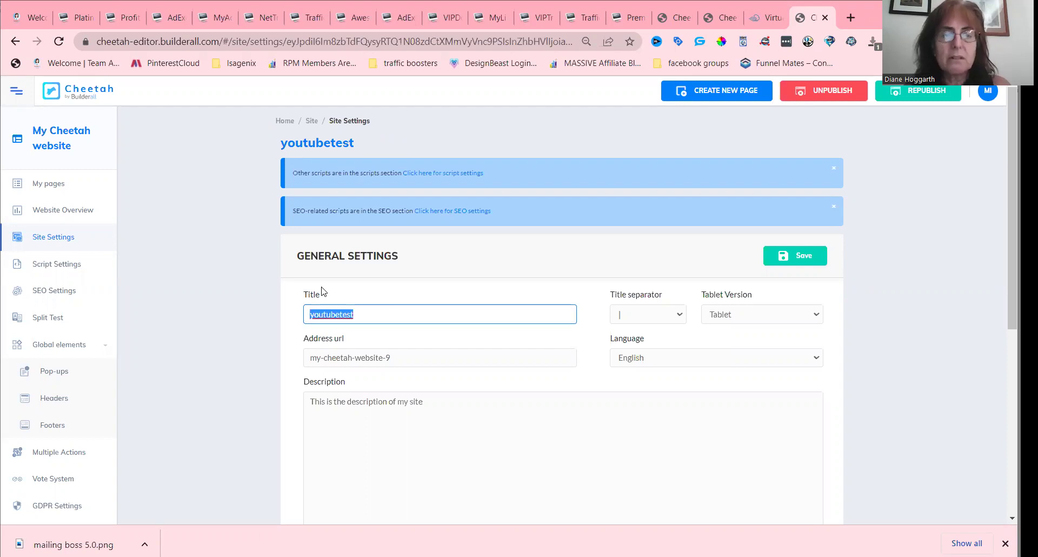
triple_click(319, 357)
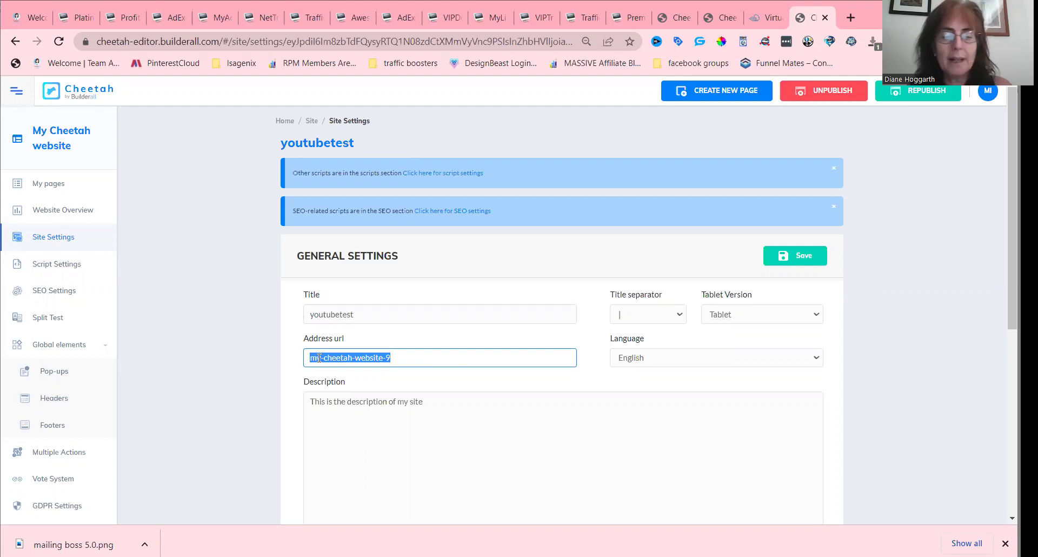
key(ctrl+v)
triple_click(336, 402)
key(ctrl+v)
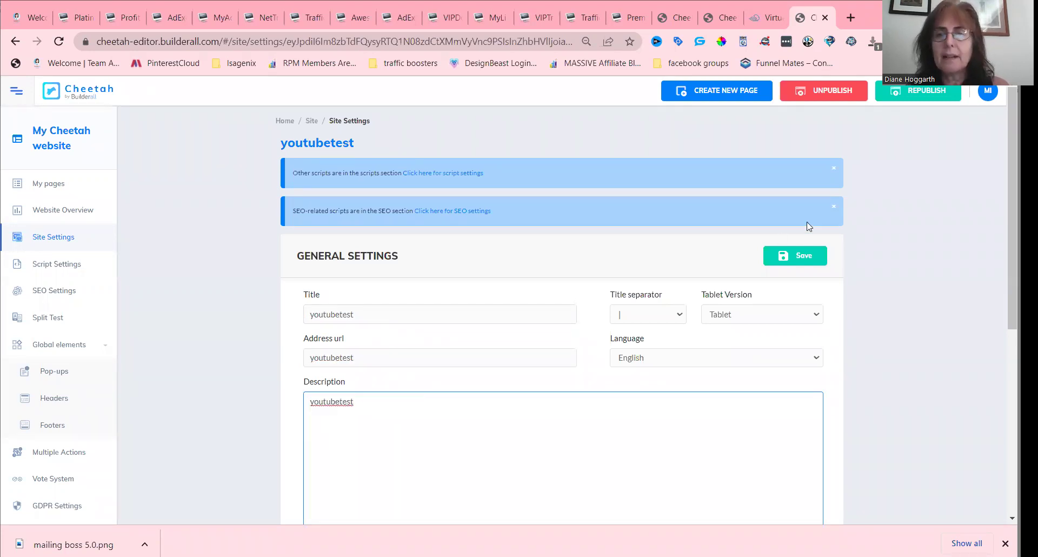
click(796, 260)
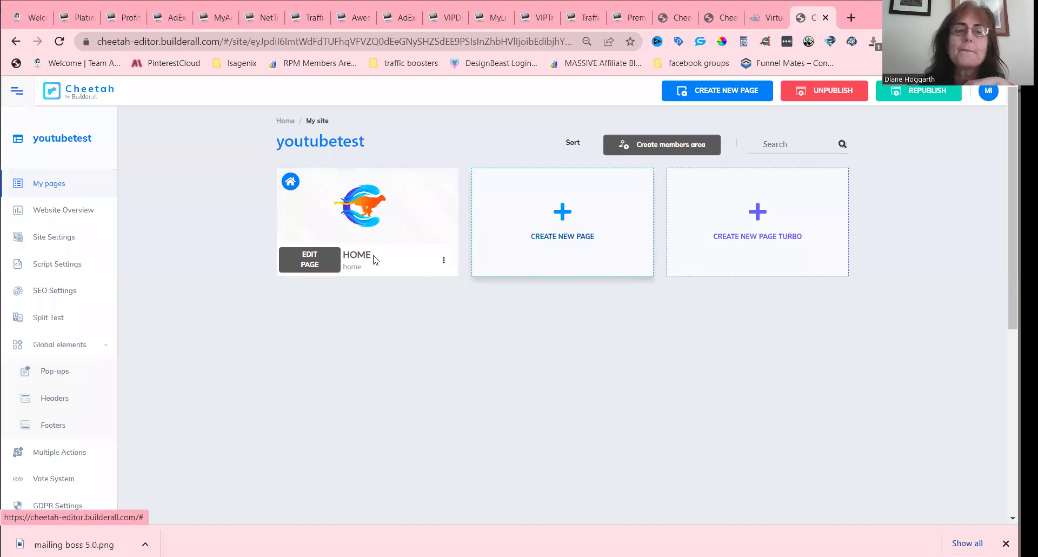
Open the Home page for editing and extend its panel's lower edge well below the placeholder text.
click(320, 264)
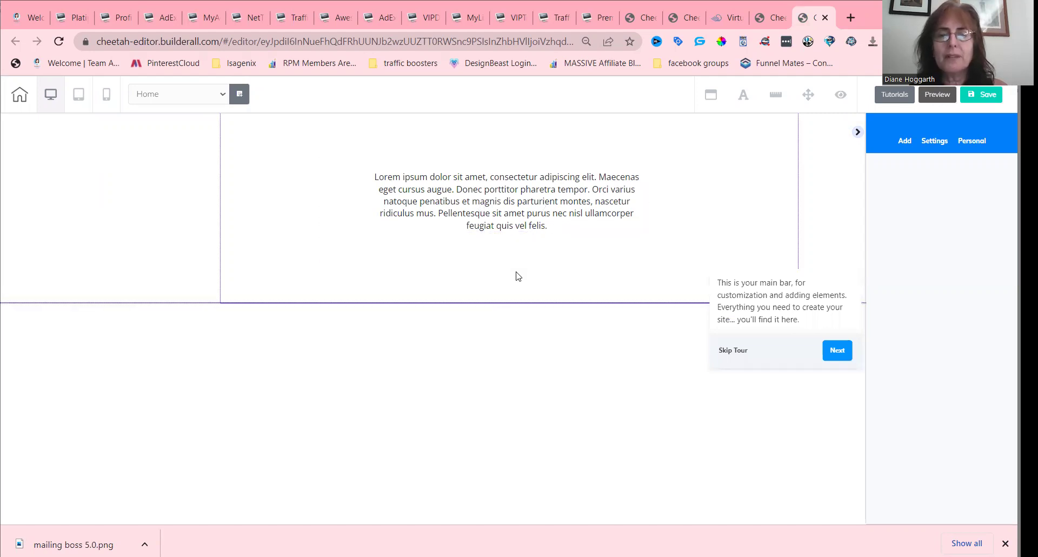
click(512, 303)
drag(511, 301, 505, 463)
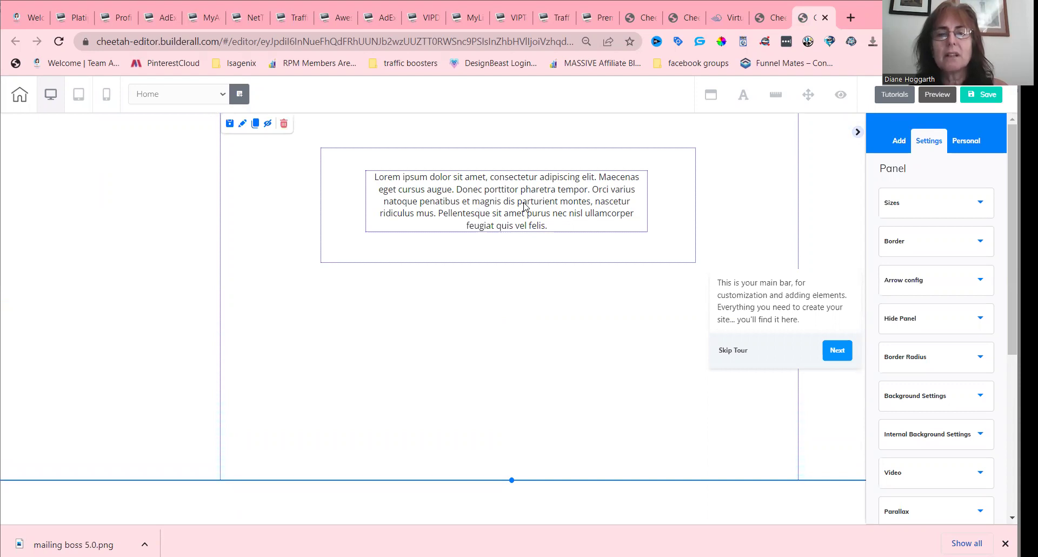
Replace the Lorem ipsum placeholder text in the box with "Youtube test".
click(486, 192)
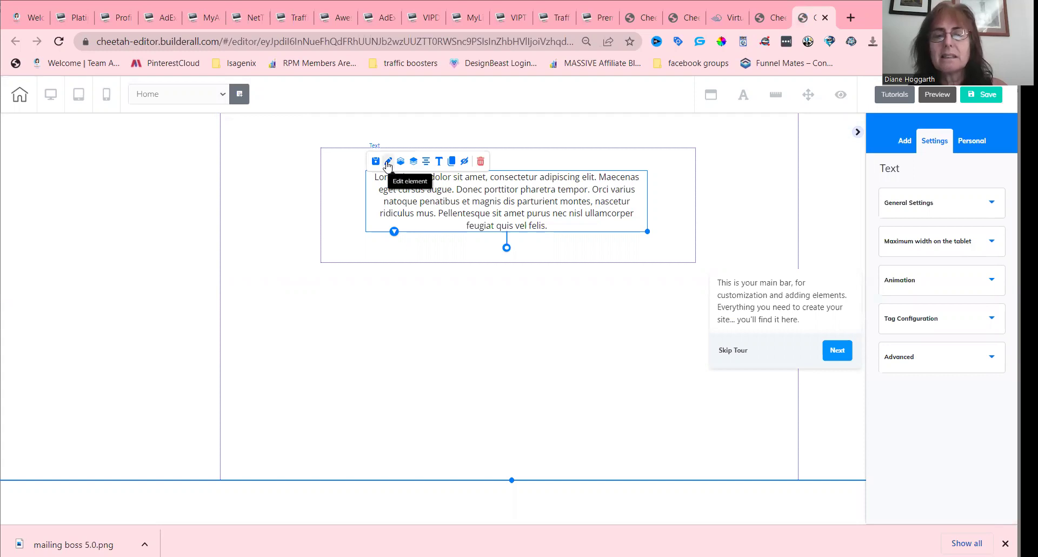
click(388, 164)
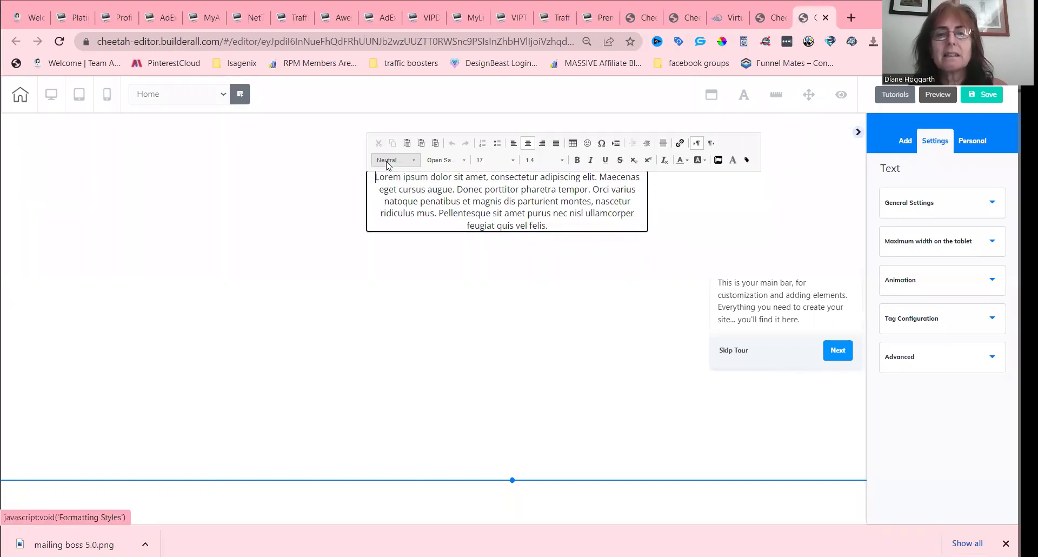
key(ctrl+a)
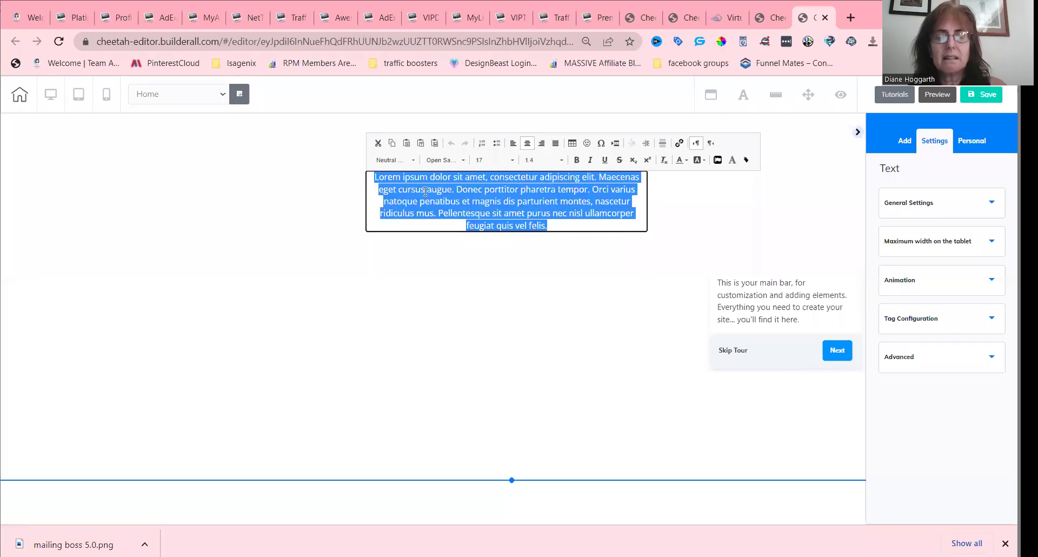
text(You)
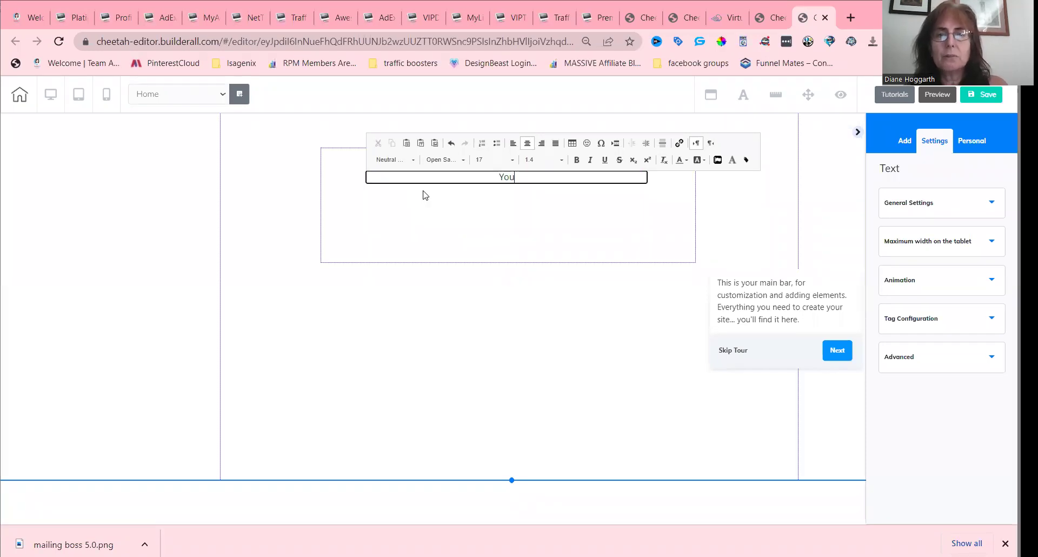
text(tube test)
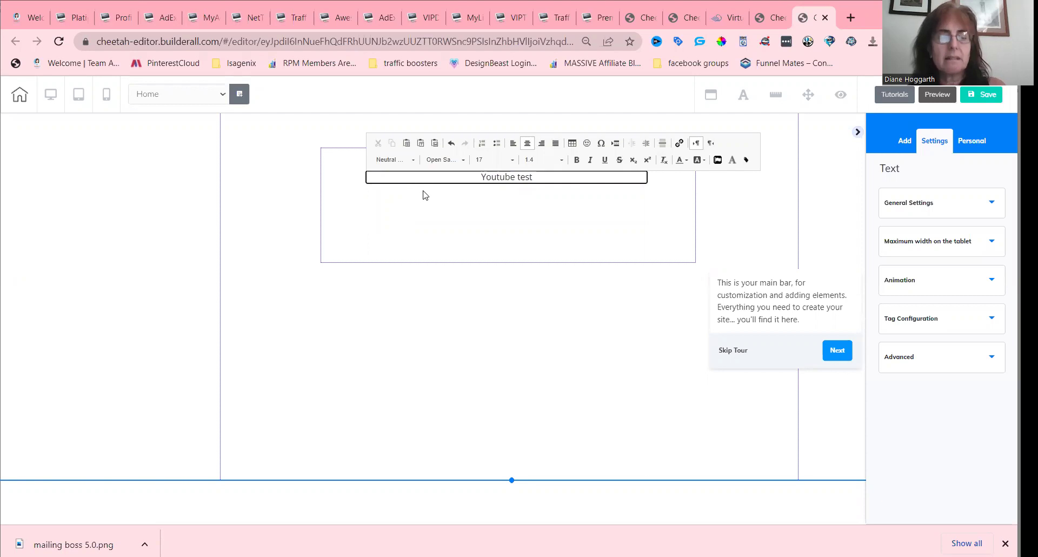
Set the "Youtube test" text's font size to 35 and shorten its surrounding box to end just below the text.
key(ctrl+a)
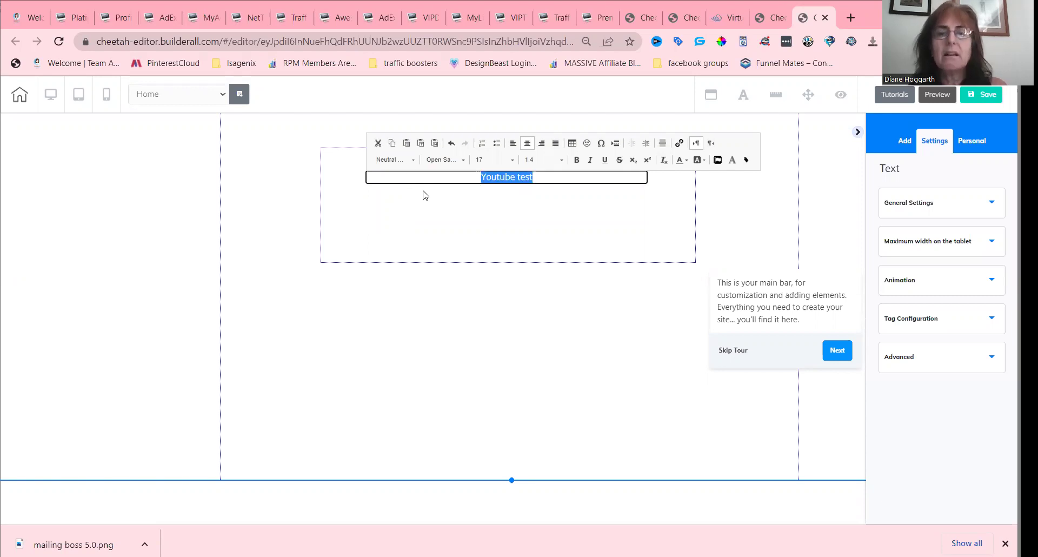
click(515, 161)
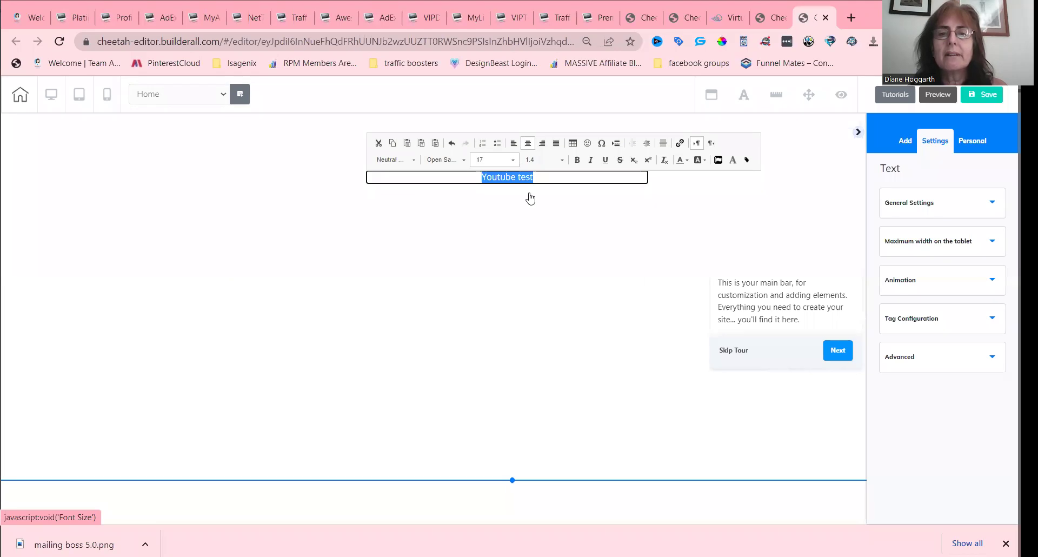
click(533, 248)
scroll(533, 248, down, 6)
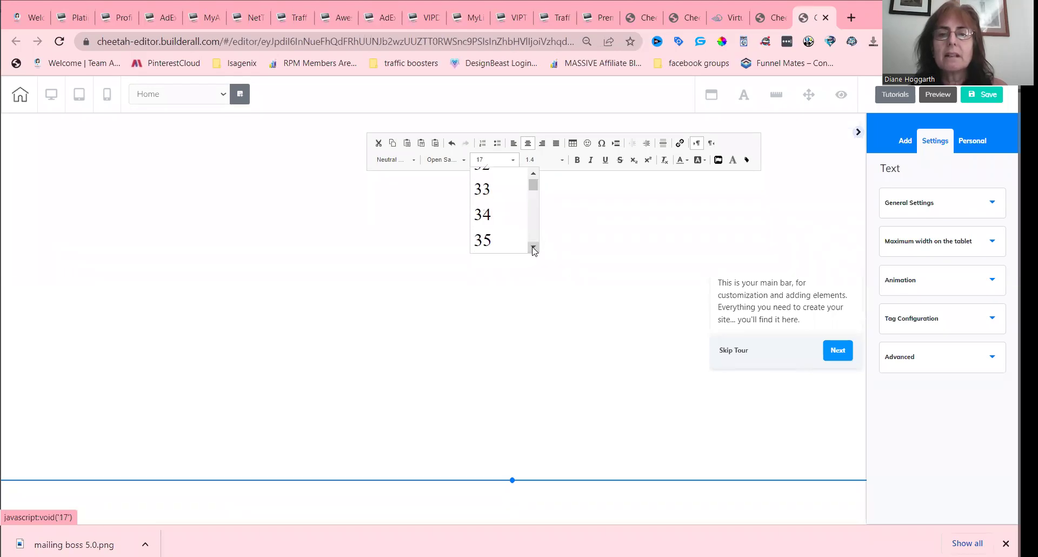
click(507, 246)
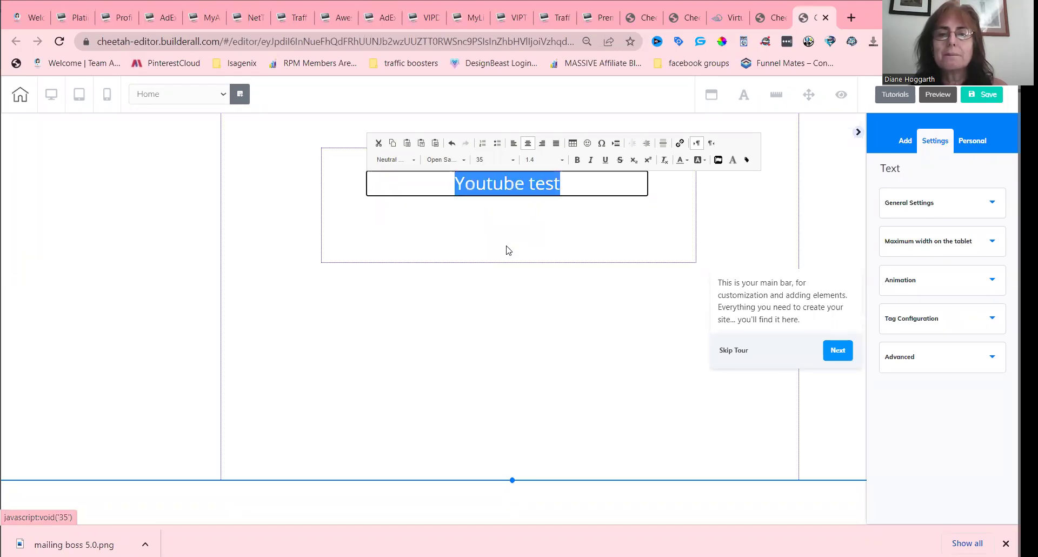
click(549, 228)
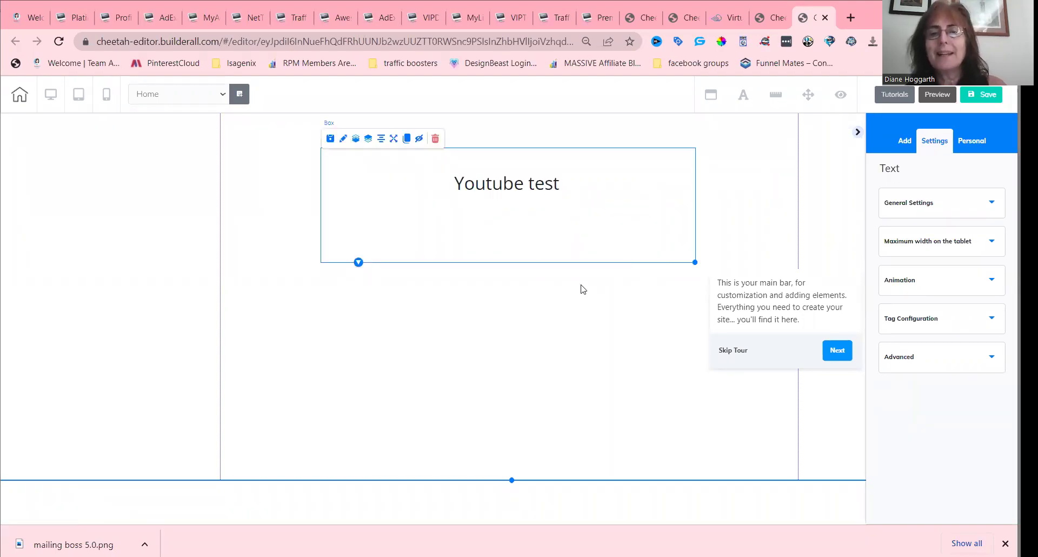
drag(693, 261, 698, 210)
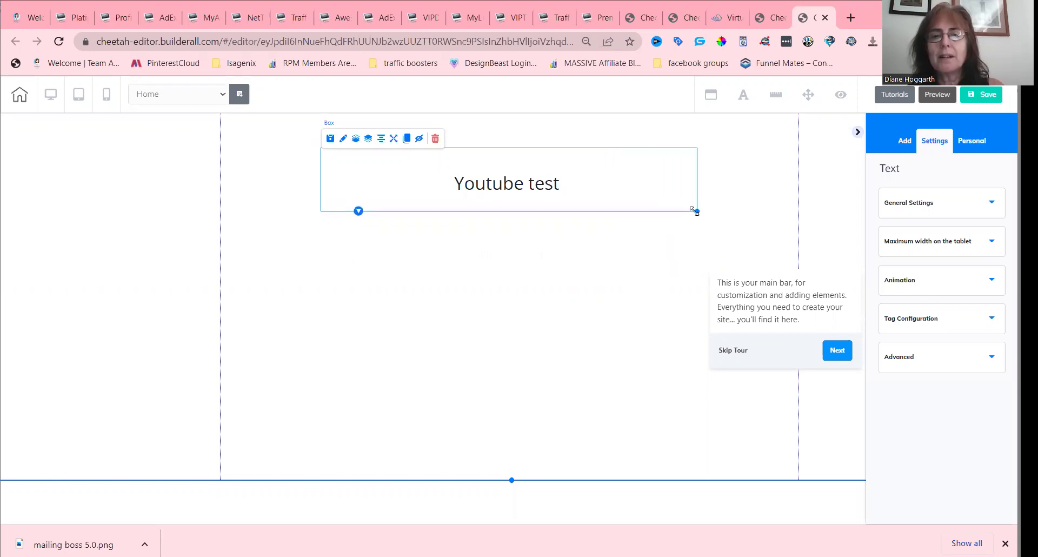
click(647, 287)
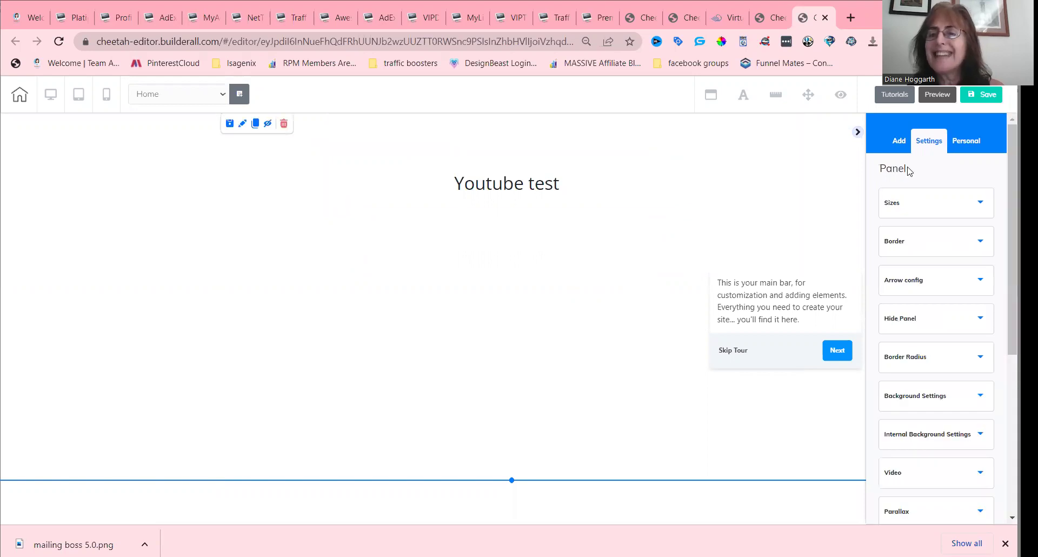
Add a Title H2 text element to the panel below the "Youtube test" box.
click(897, 145)
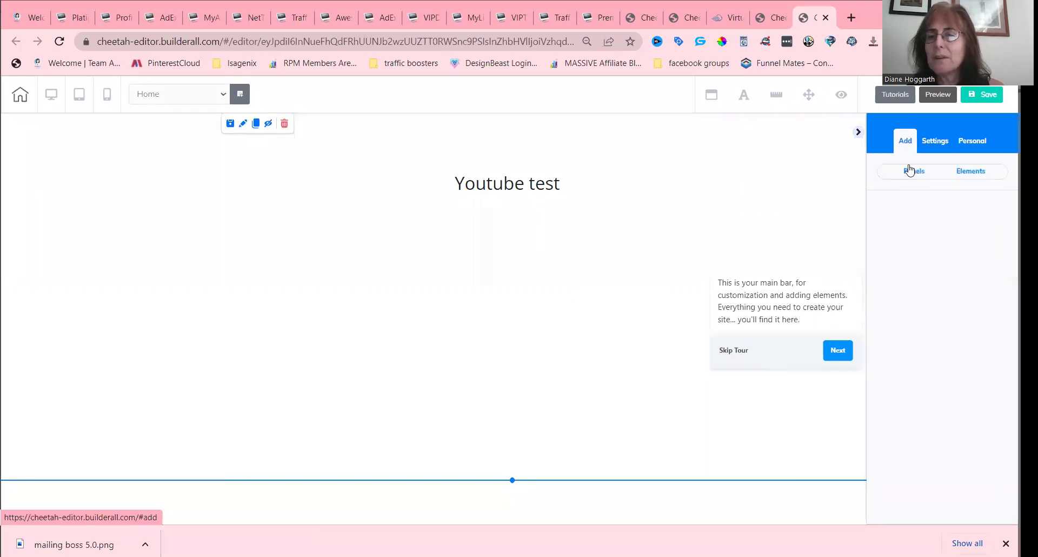
click(985, 172)
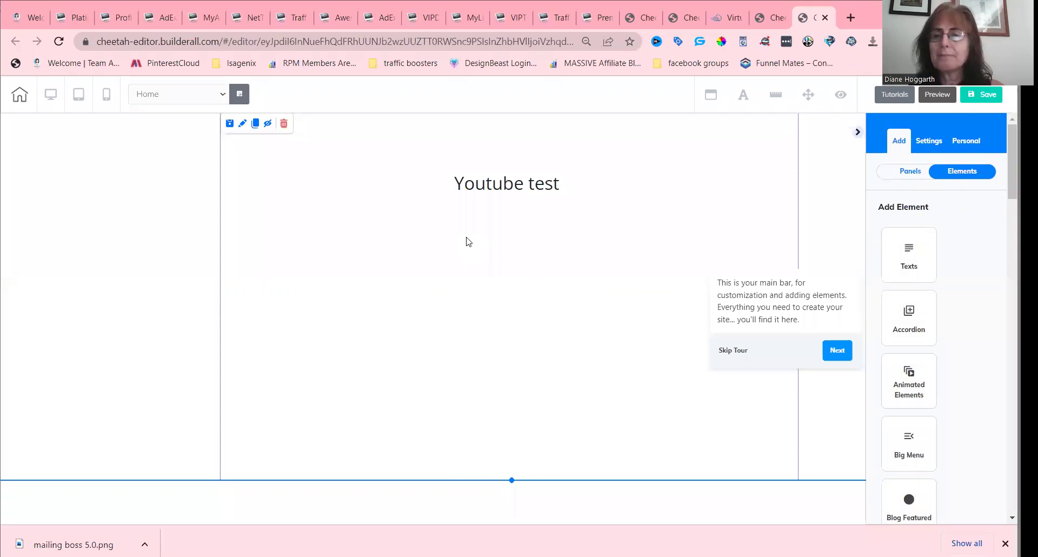
click(898, 247)
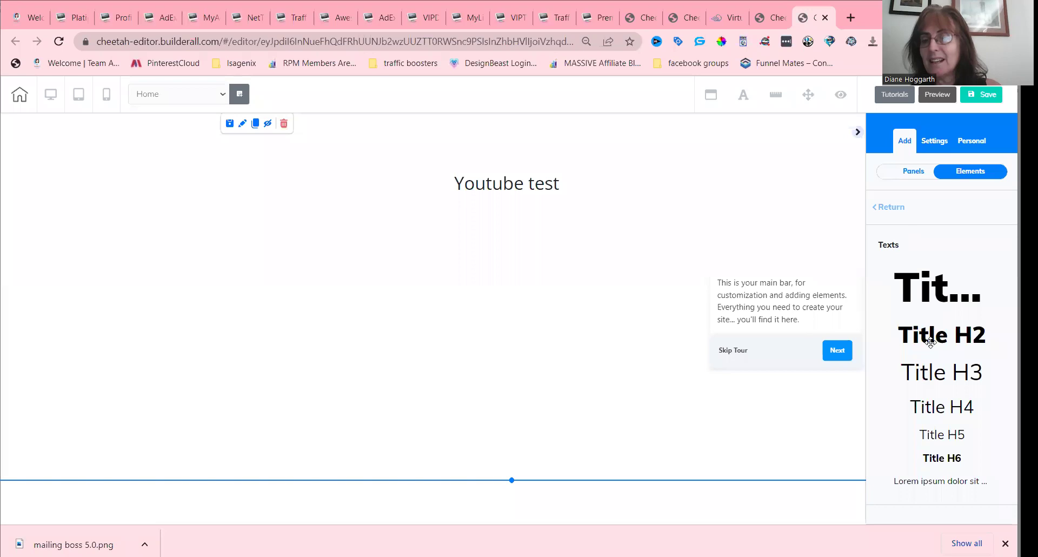
drag(928, 338, 485, 269)
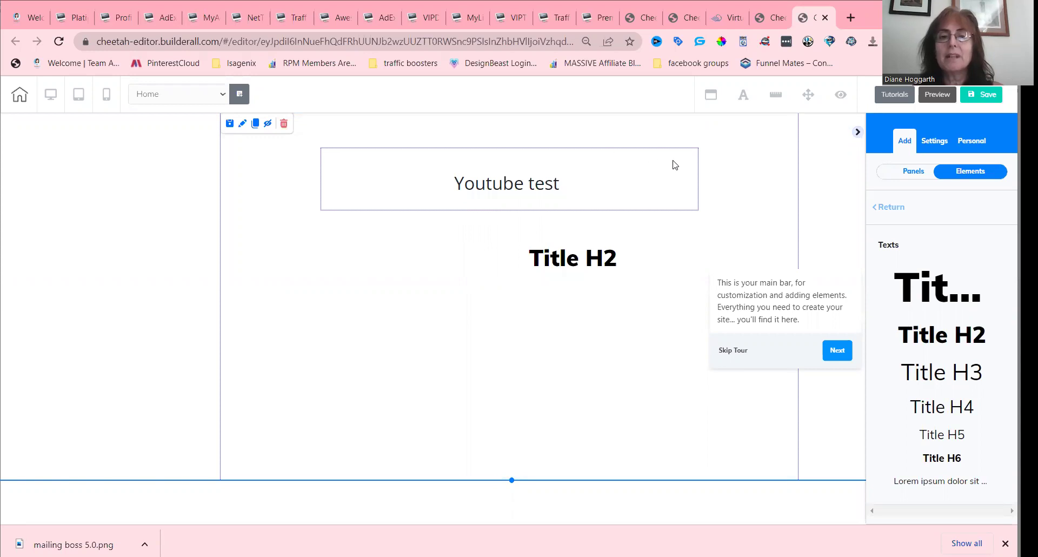
Delete the original box containing the "Youtube test" text and confirm the deletion.
click(673, 163)
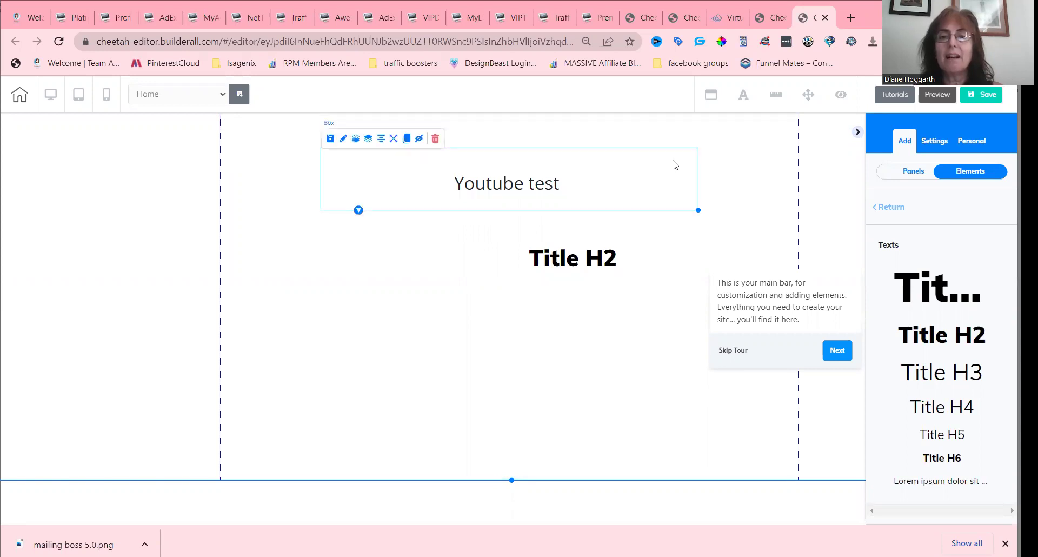
click(433, 139)
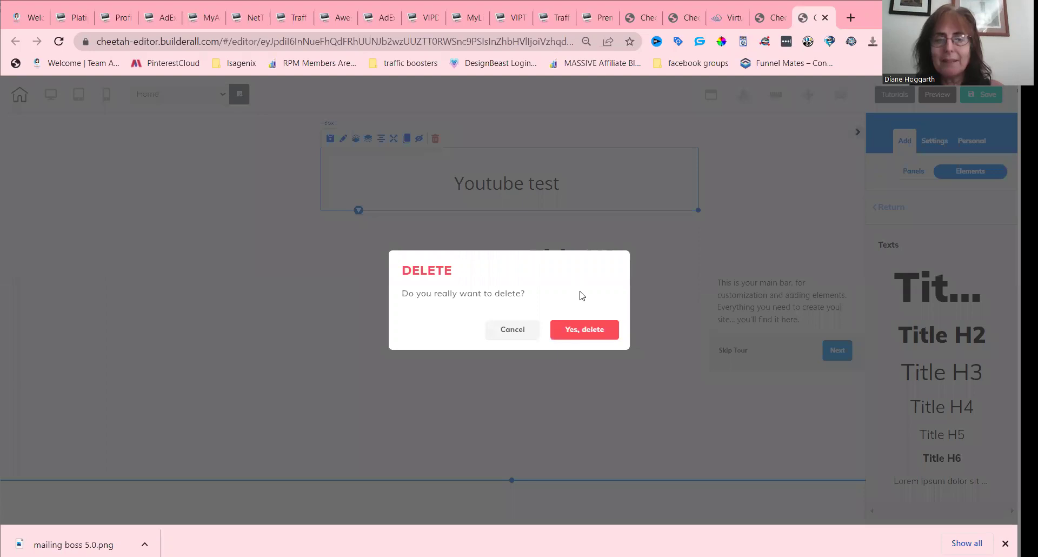
click(579, 331)
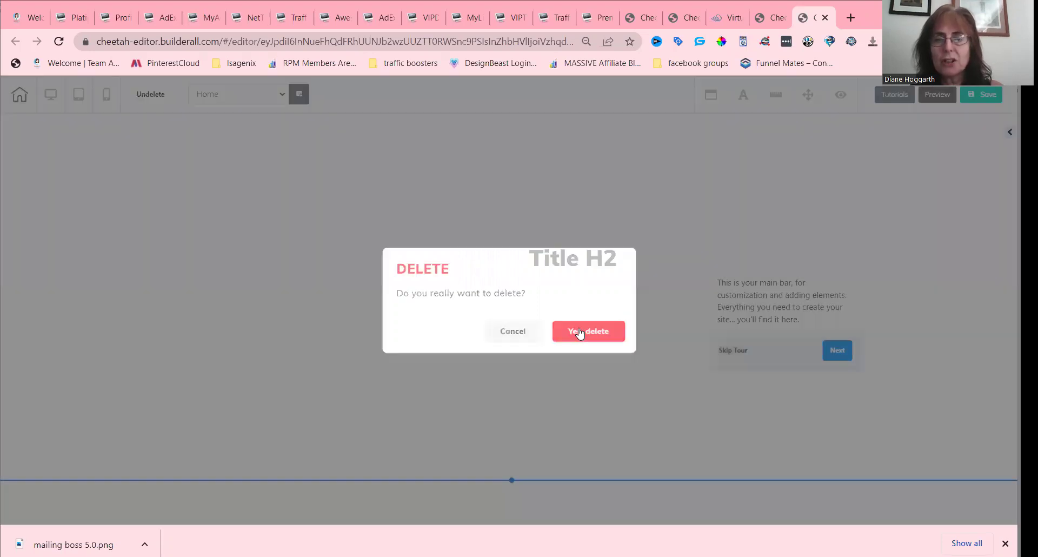
Move the Title H2 element up into the upper middle of the panel and change its text to "Youtube test".
drag(452, 204, 471, 190)
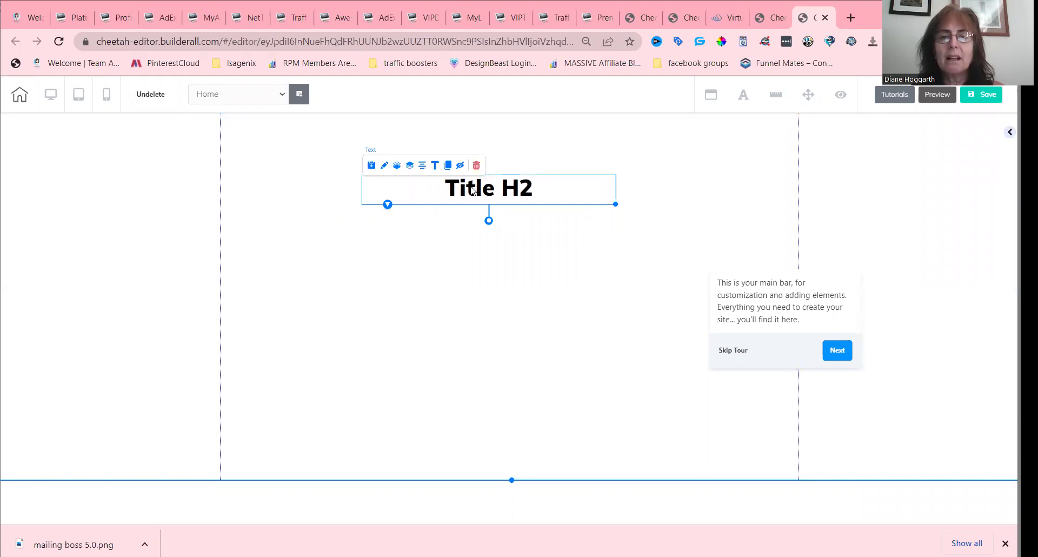
double_click(471, 189)
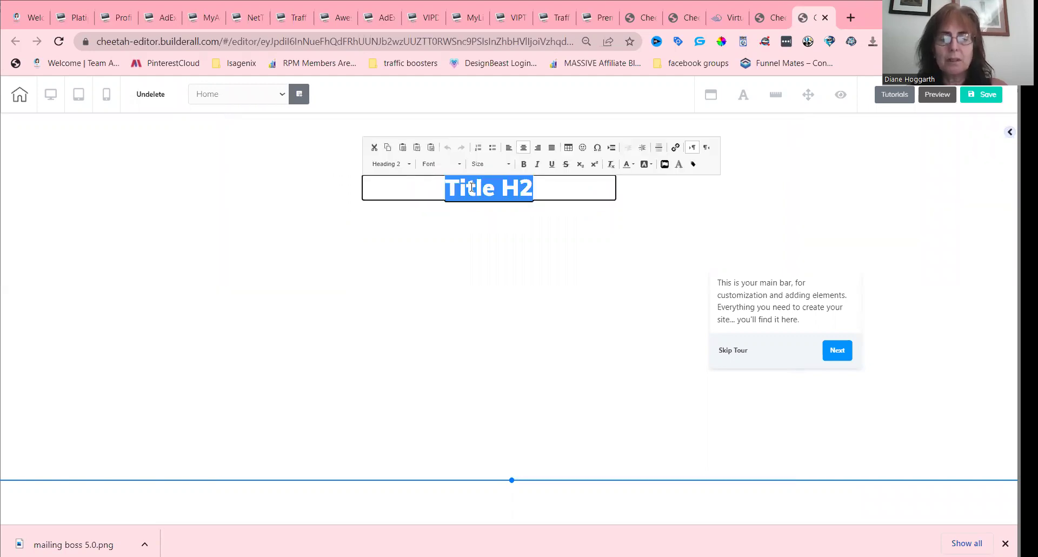
text(Youtube test)
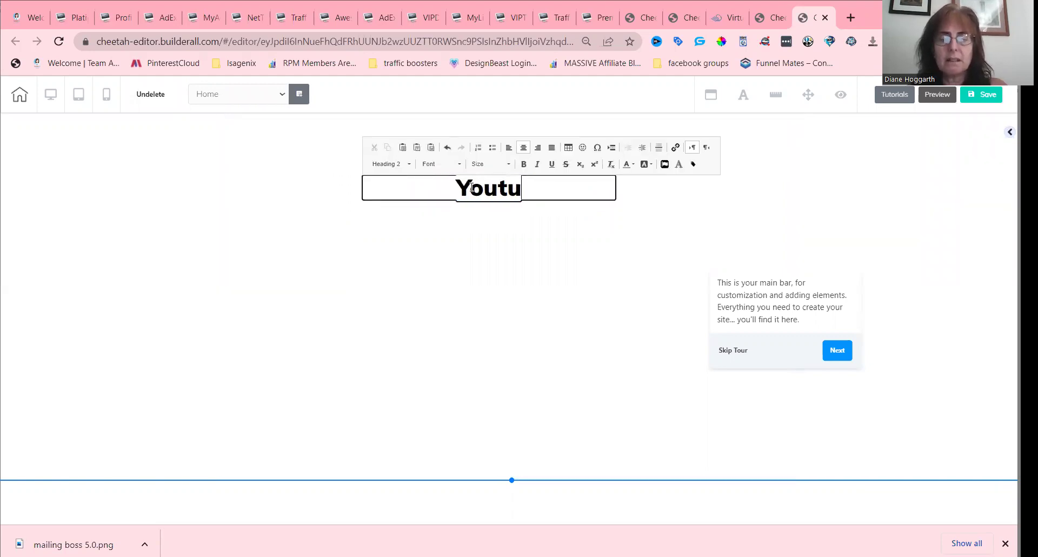
click(495, 285)
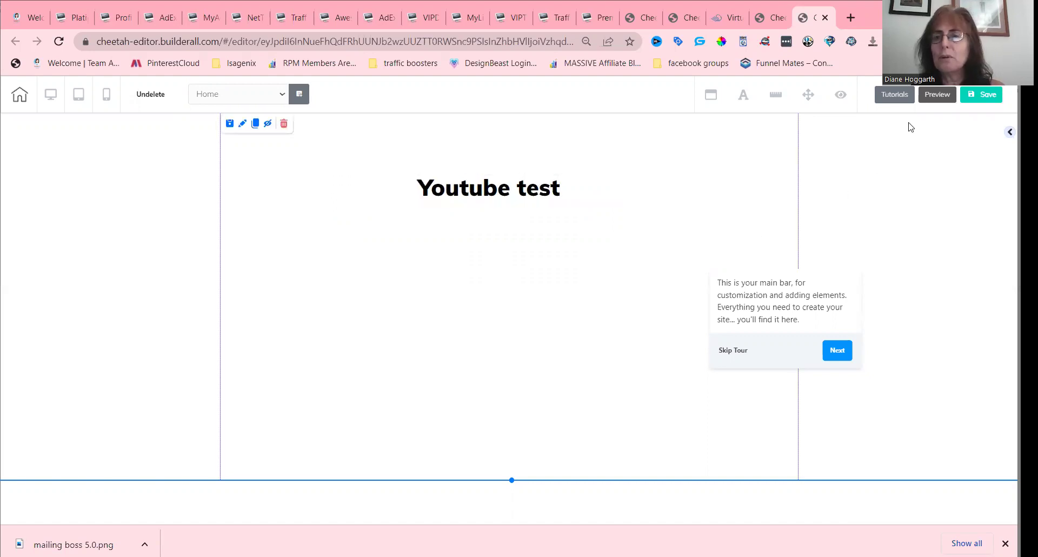
Skip the guided tour and place the Email Marketing Form with the purple-outlined "Get Instant Access" button below the heading.
click(732, 351)
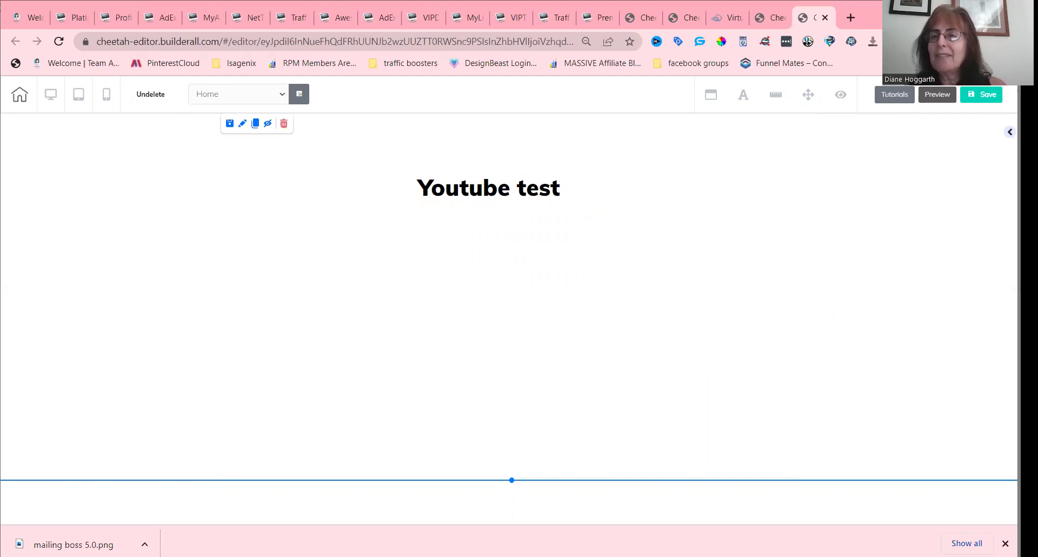
click(1009, 132)
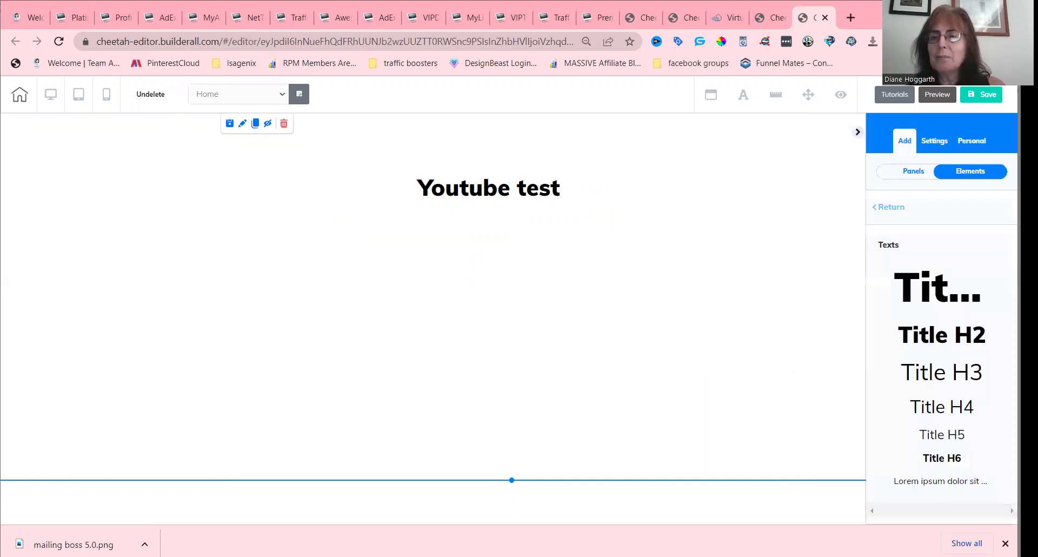
click(890, 207)
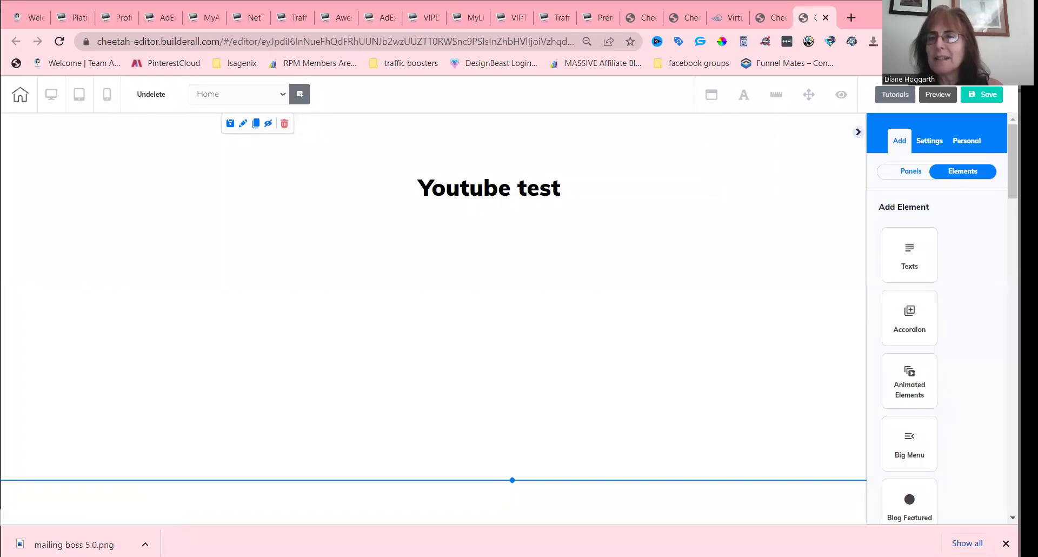
scroll(944, 317, down, 8)
scroll(943, 316, down, 8)
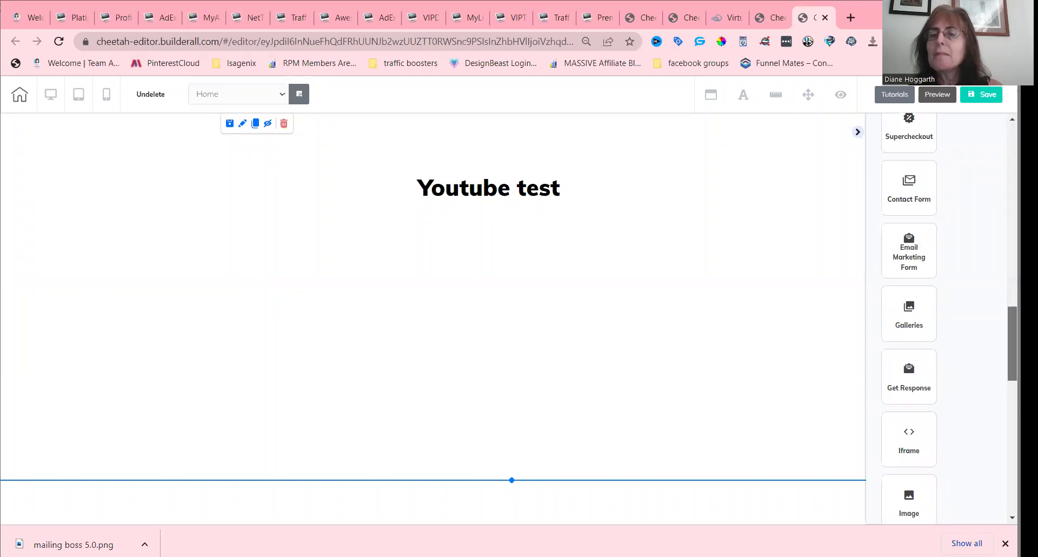
click(916, 264)
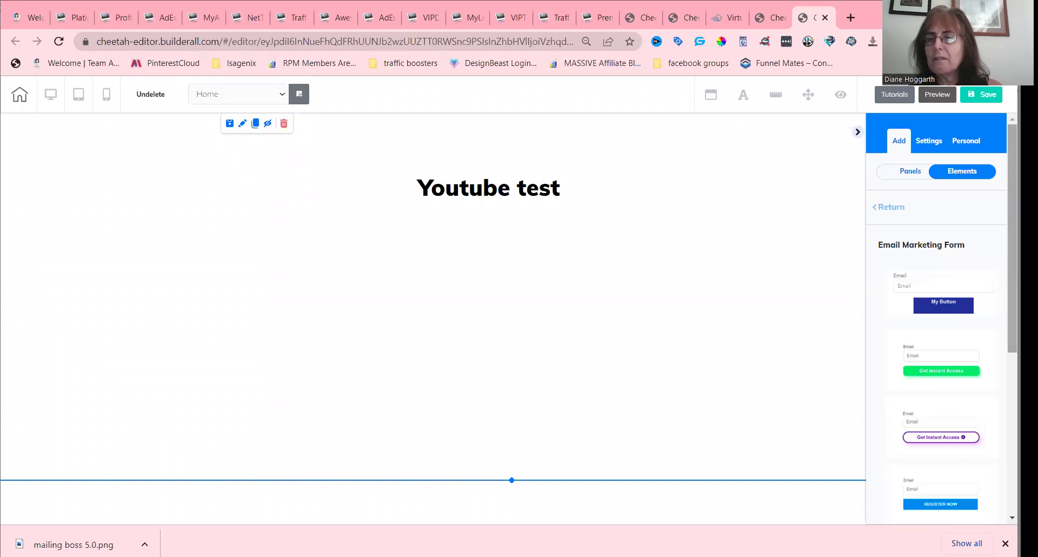
scroll(944, 316, down, 4)
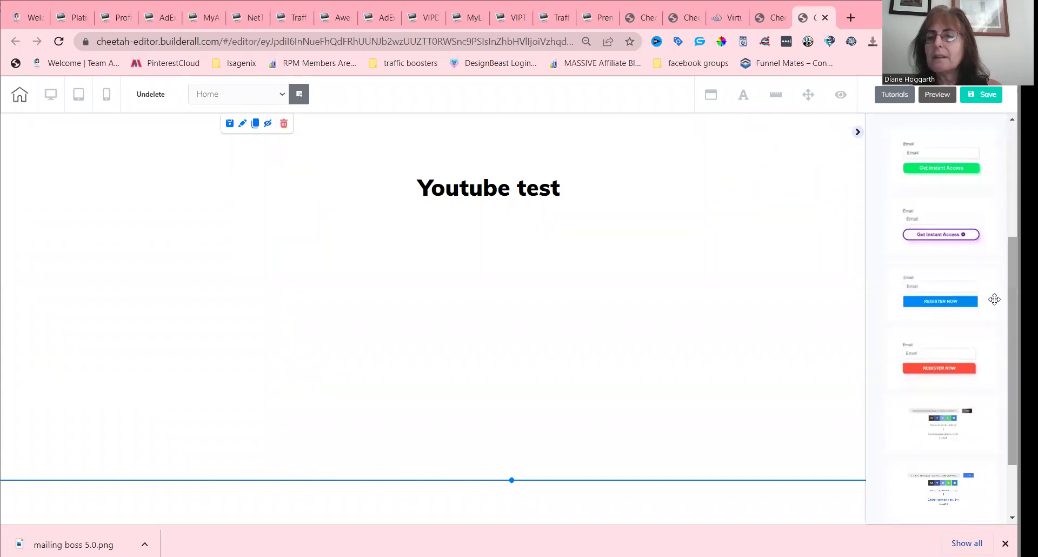
drag(939, 224, 451, 281)
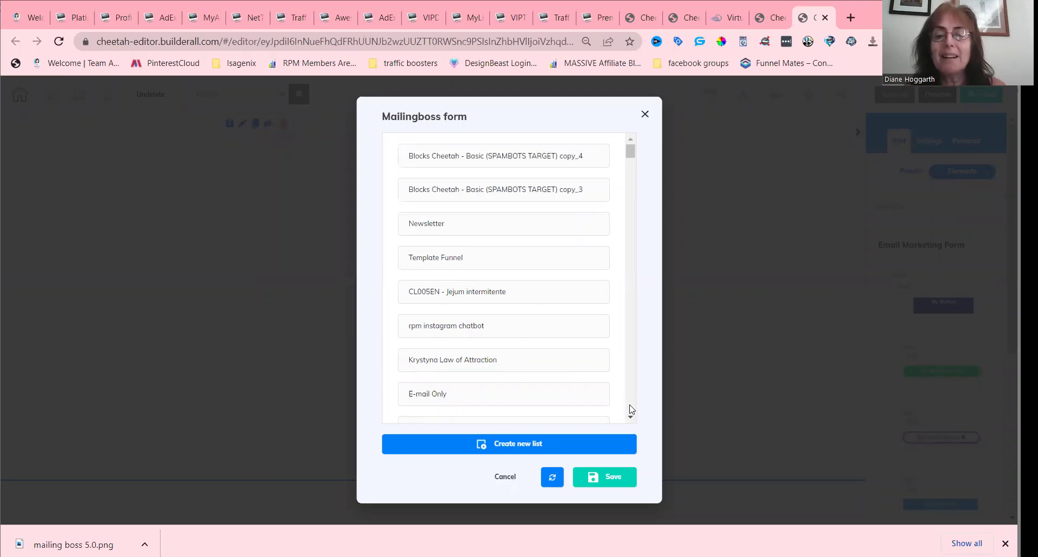
Connect the email form to the Mailingboss form "Default Form / youtube test" and save the page.
scroll(632, 409, down, 4)
scroll(632, 411, down, 20)
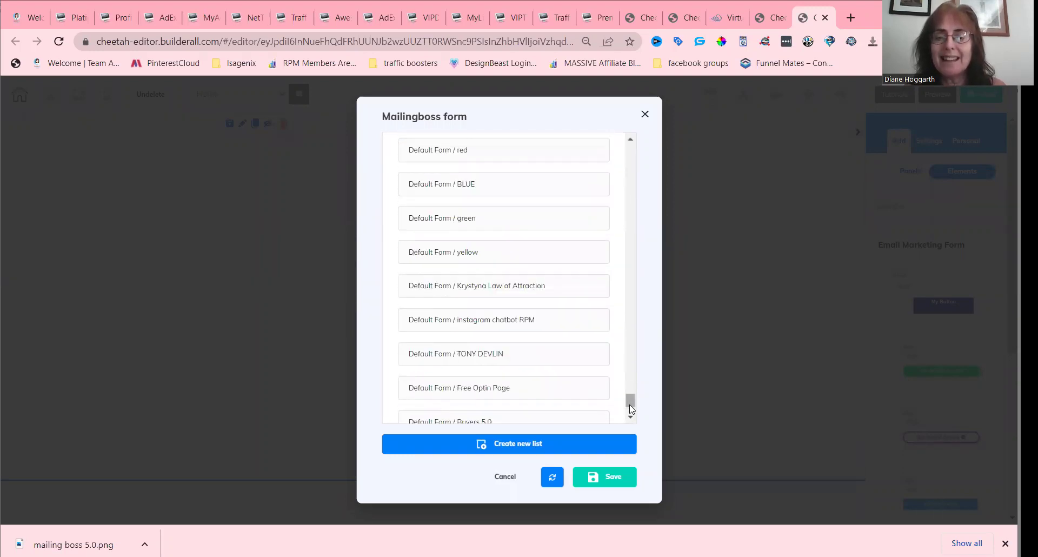
scroll(632, 418, down, 2)
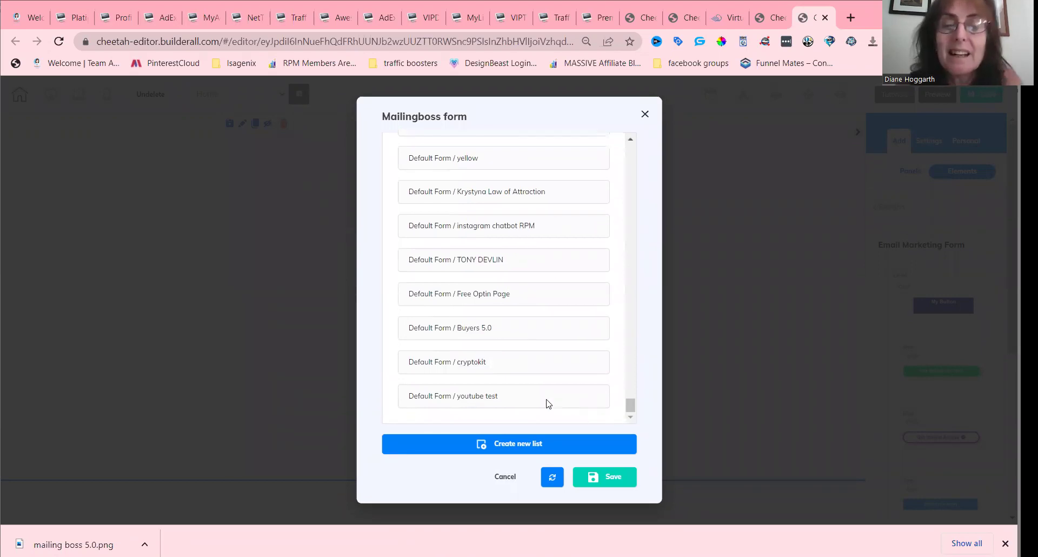
click(485, 398)
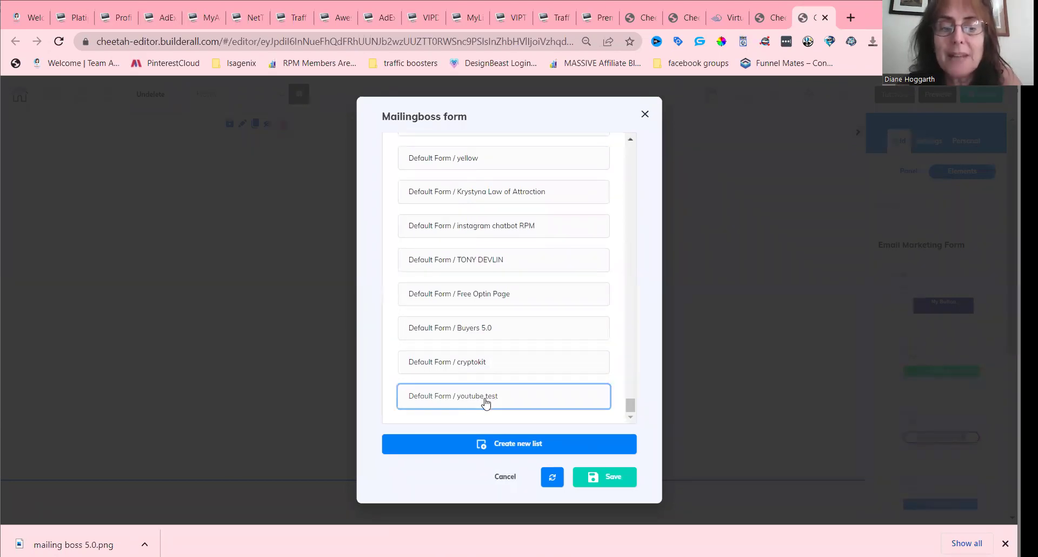
click(597, 468)
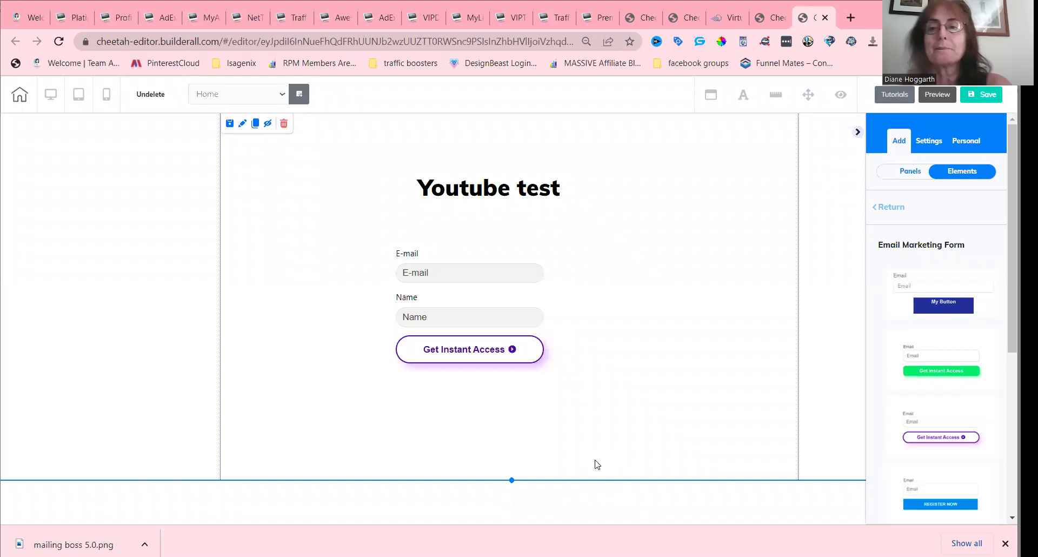
click(972, 92)
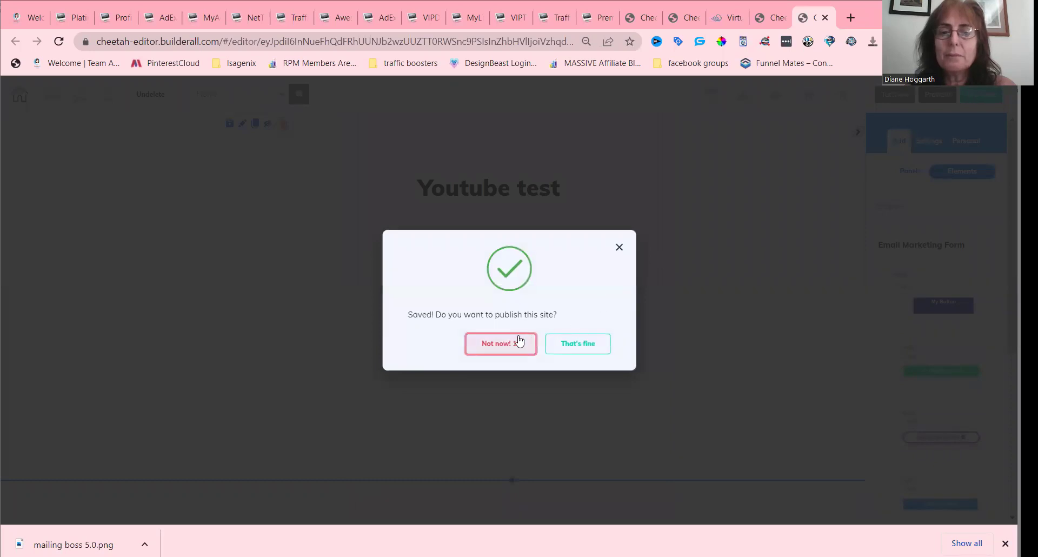
Decline publishing the site and duplicate the Home page from the youtubetest page list.
click(519, 339)
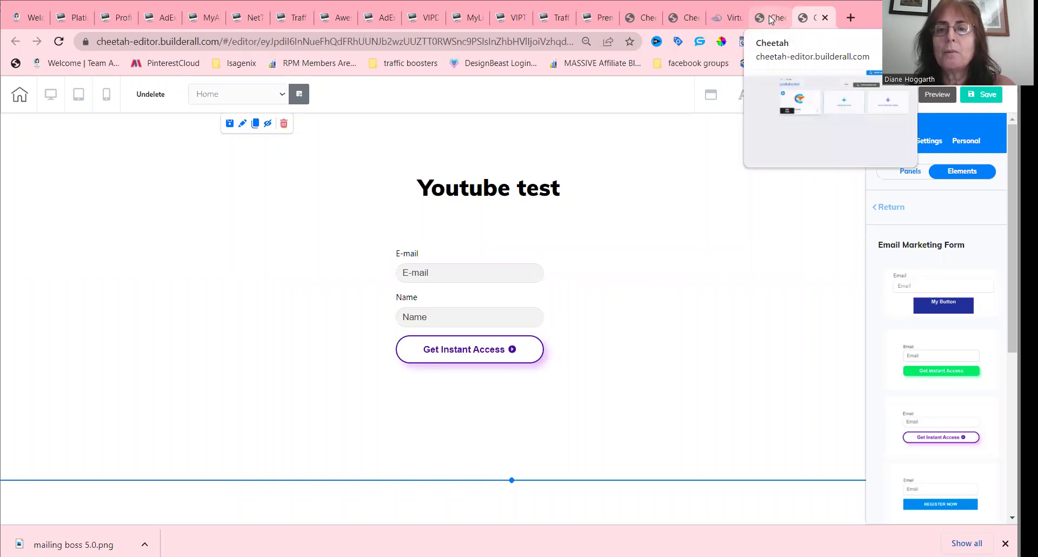
click(771, 18)
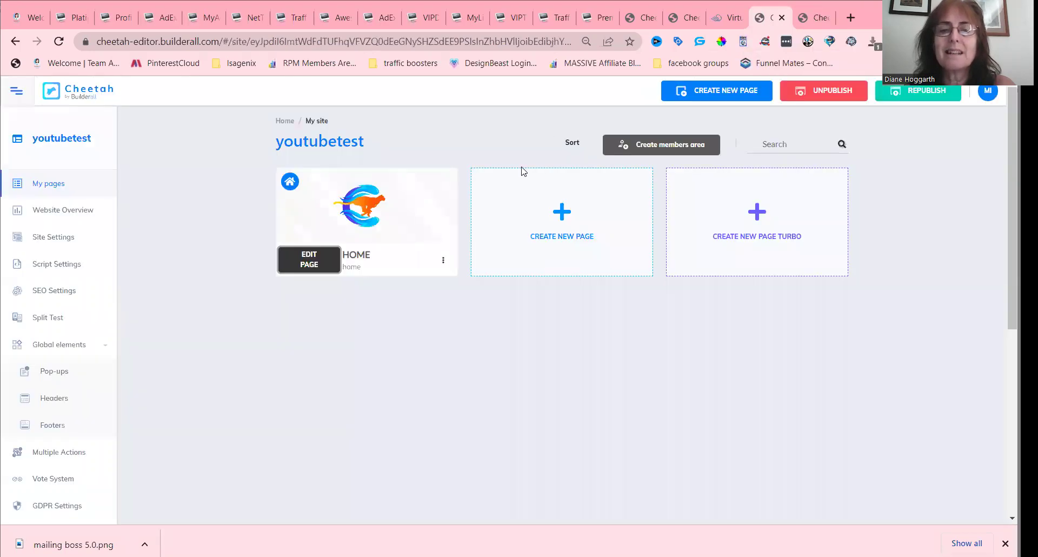
mouse_move(450, 198)
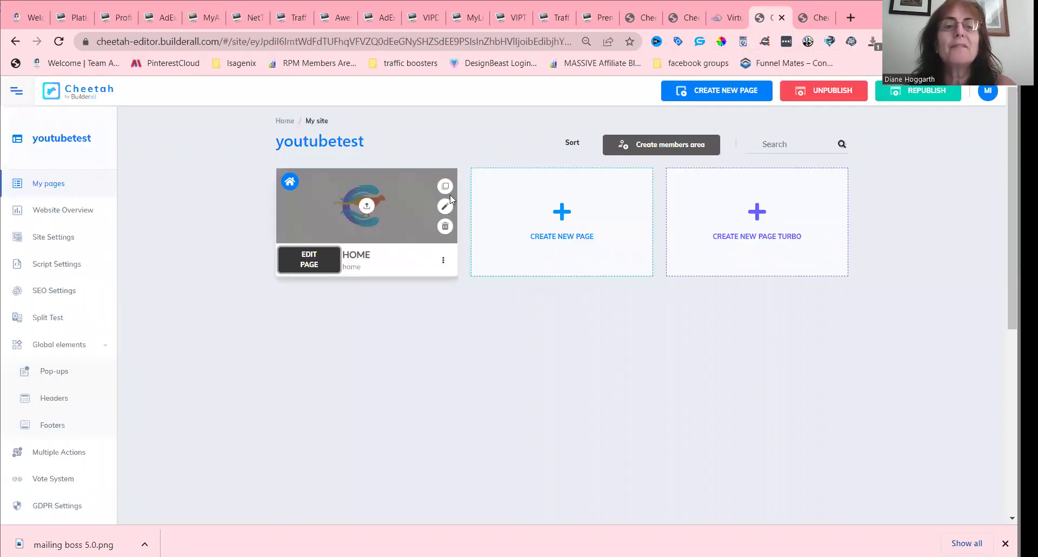
click(443, 263)
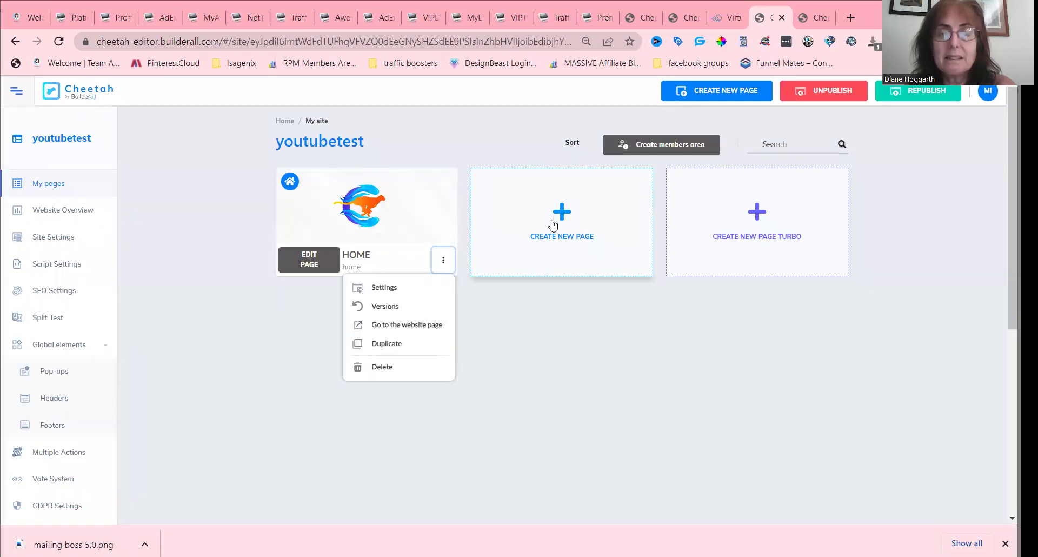
click(386, 346)
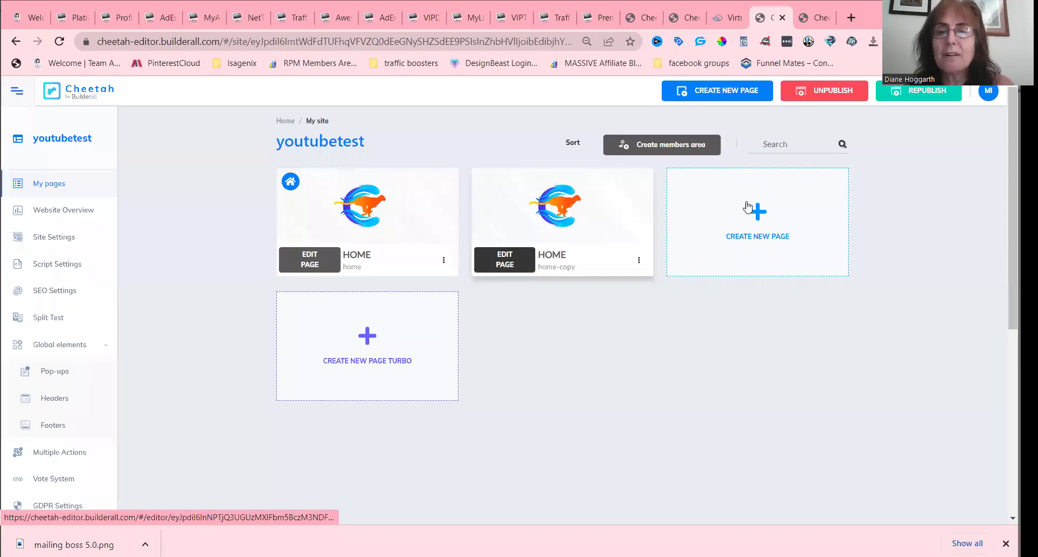
Create and save a new page with "Thankyou" as its name, title and description.
click(757, 216)
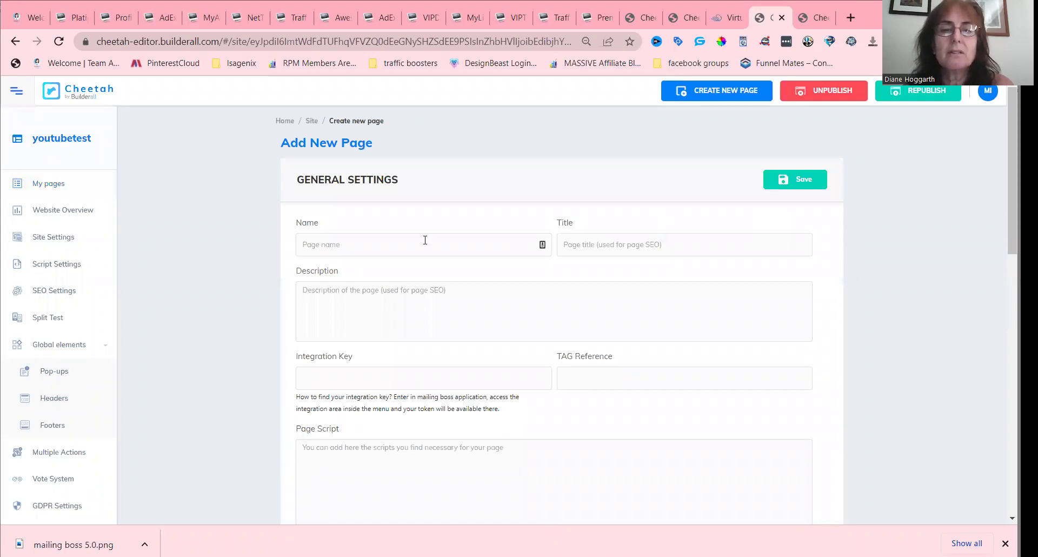
click(425, 240)
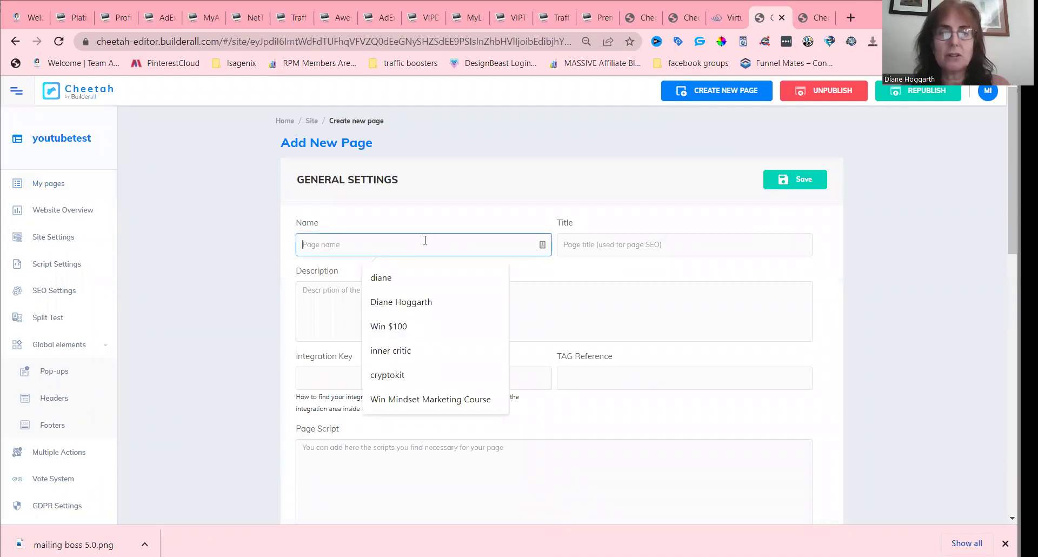
text(Thankyou)
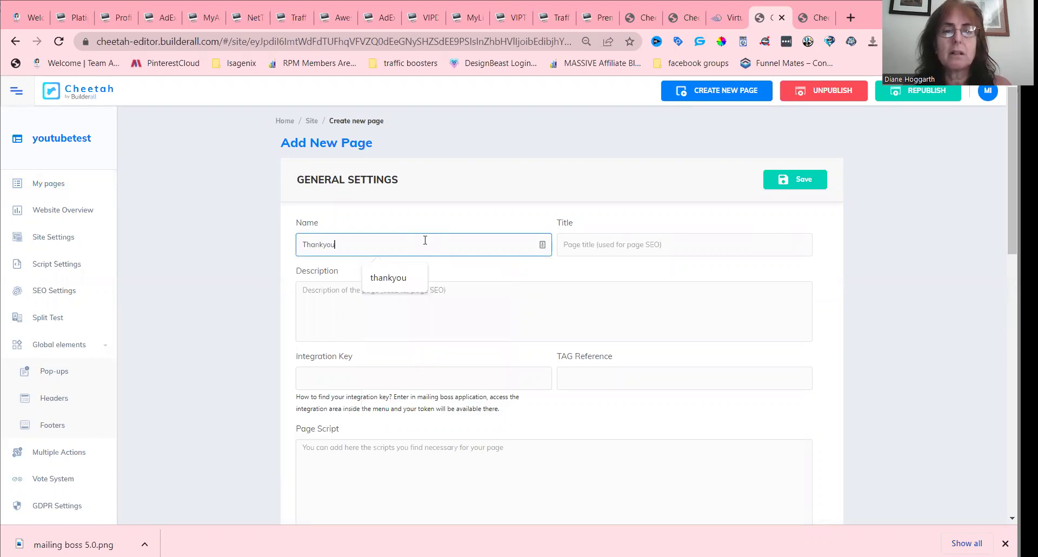
key(ctrl+a)
key(ctrl+c)
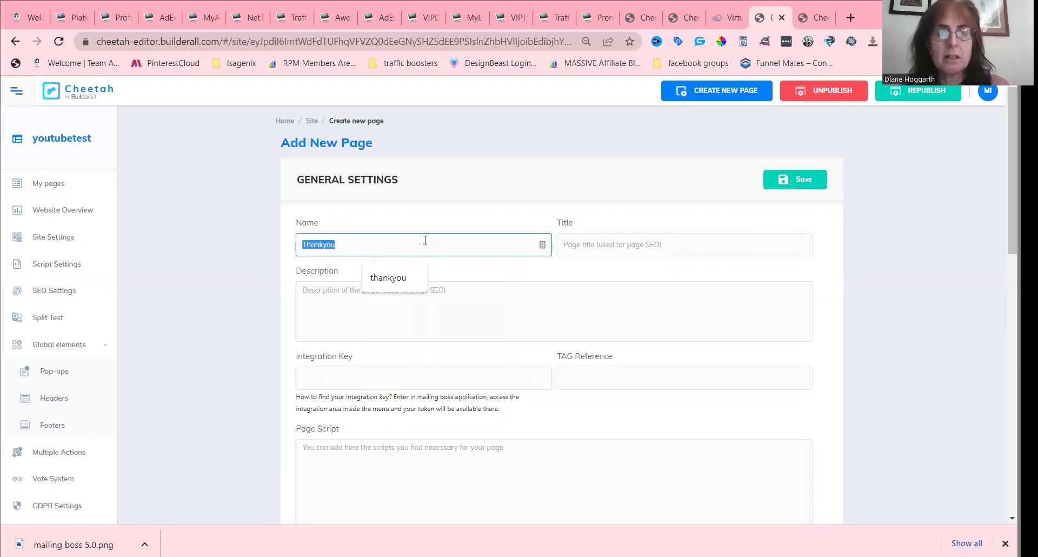
click(568, 244)
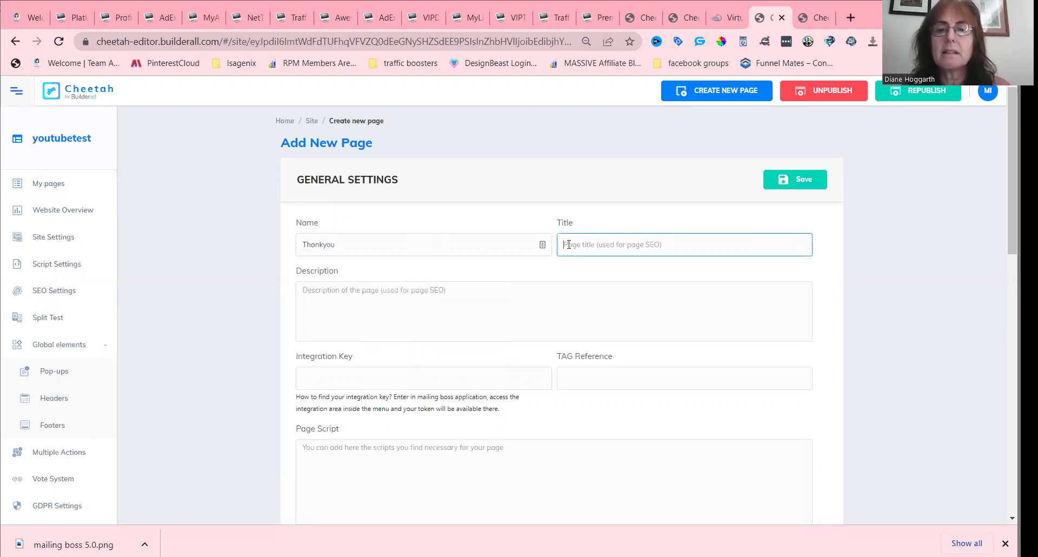
key(ctrl+v)
click(397, 291)
key(ctrl+v)
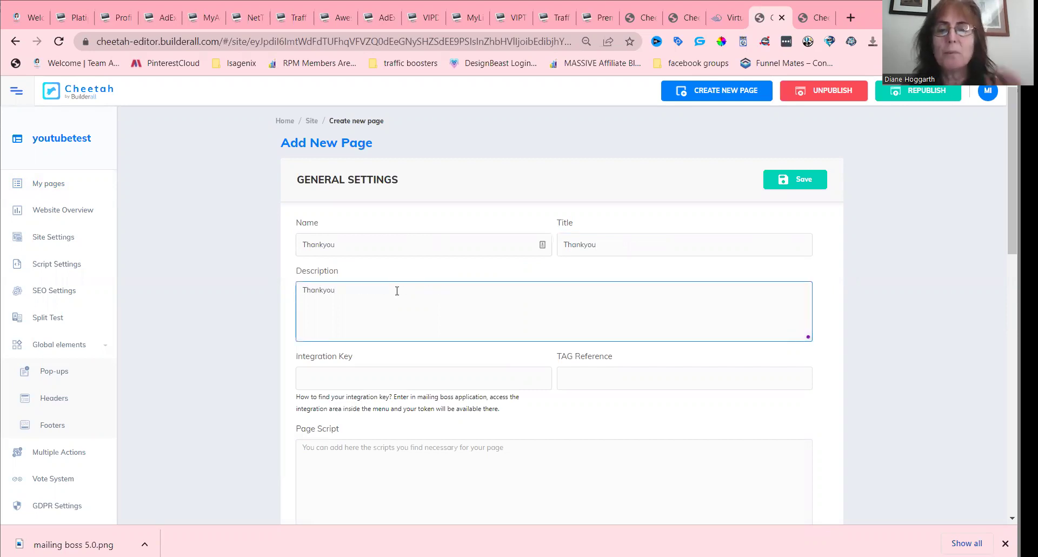
click(794, 180)
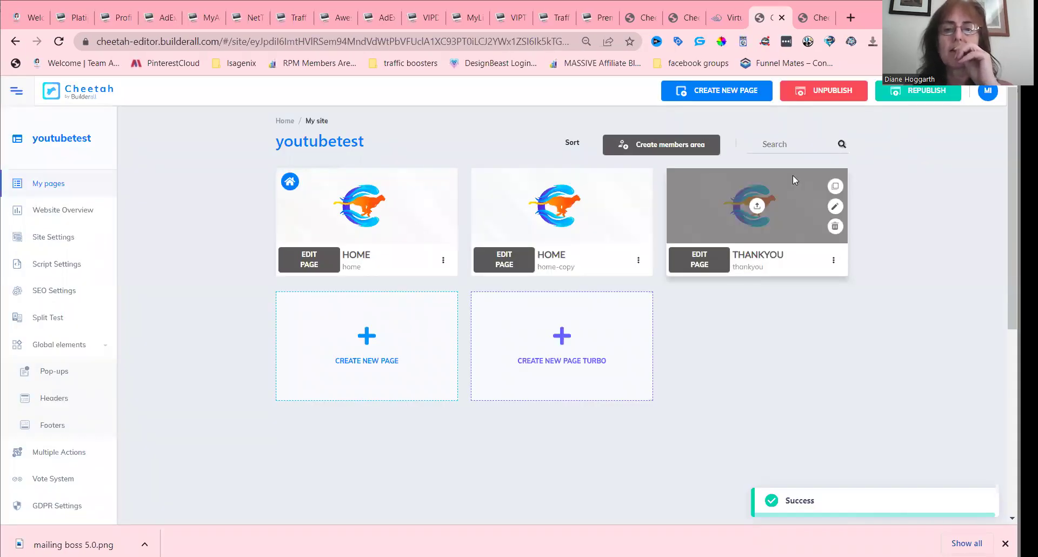
Open the settings of the duplicated Home page (home-copy) and change its name to "pending".
click(639, 260)
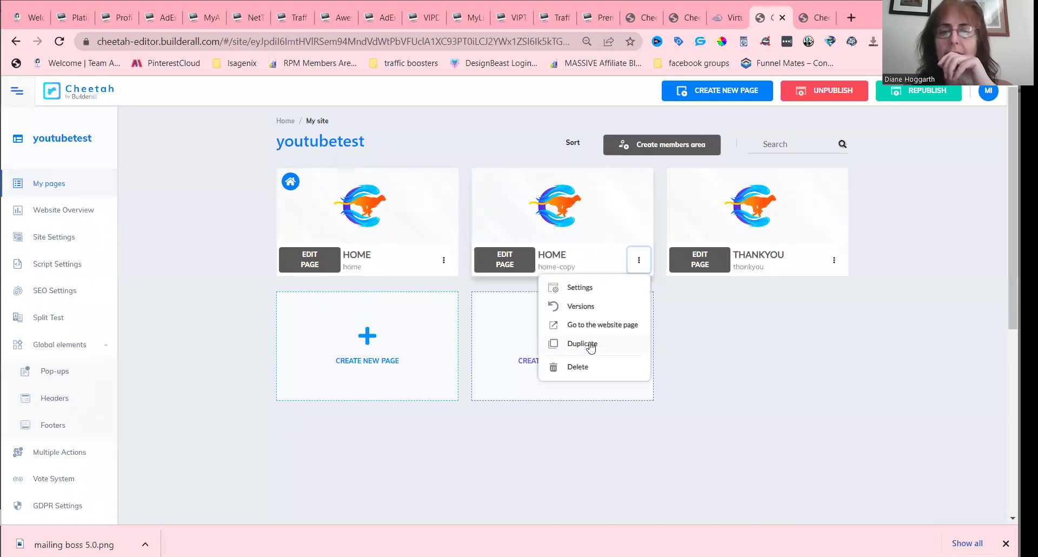
click(579, 287)
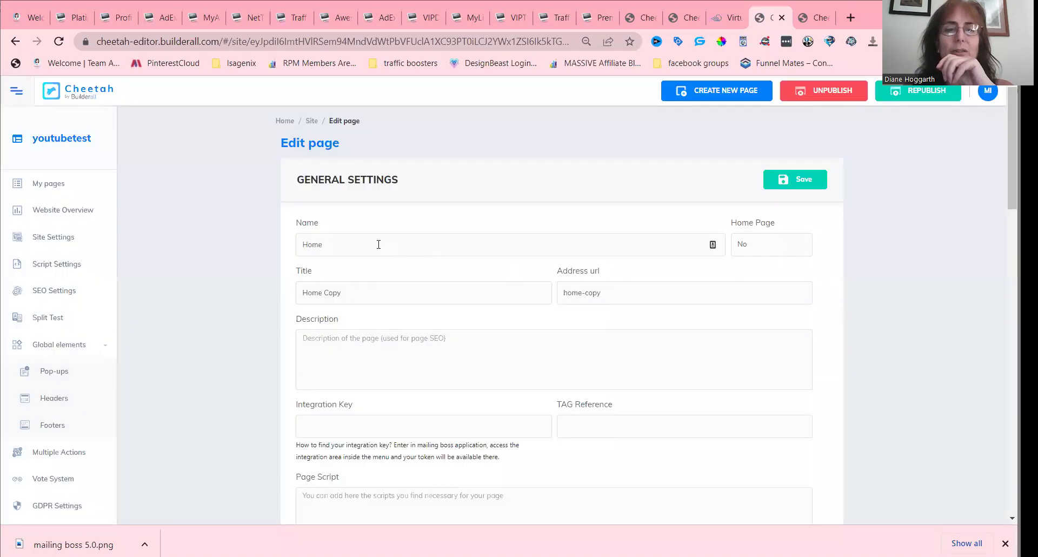
click(379, 245)
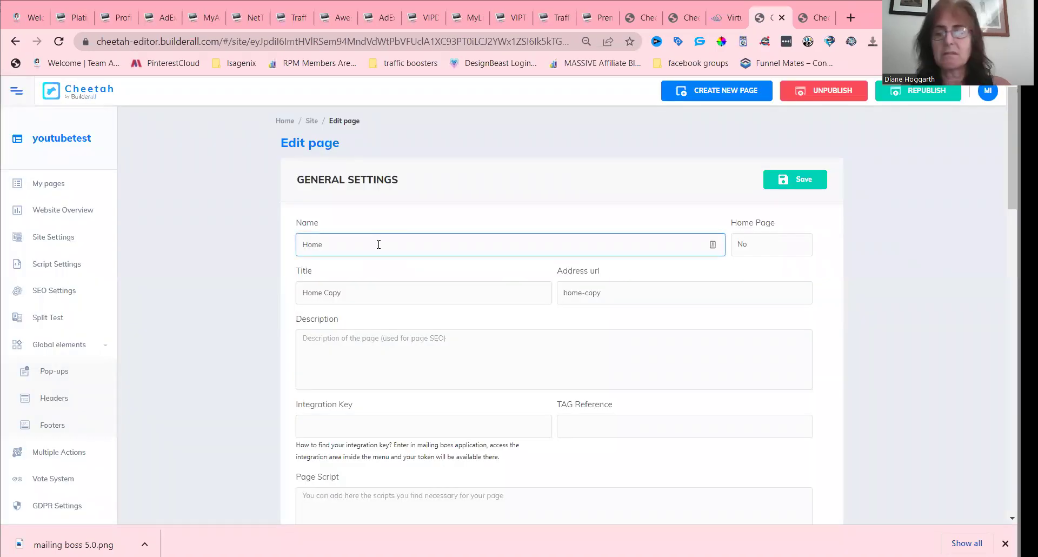
key(BackSpace)
key(BackSpace)
key(BackSpace)
text(p)
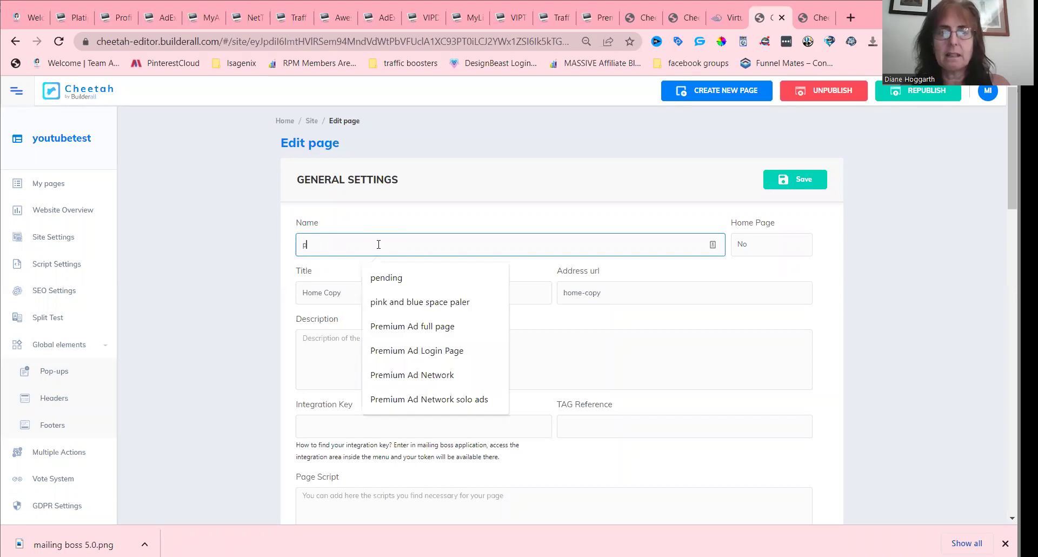
text(ending)
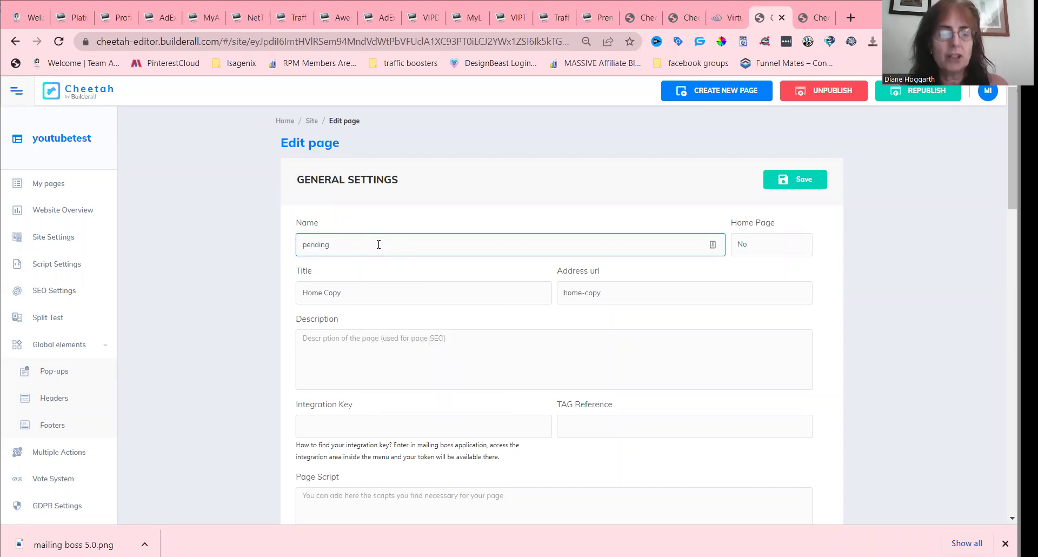
Copy the page name and use "pending" as the duplicated page's title.
key(ctrl+a)
key(ctrl+c)
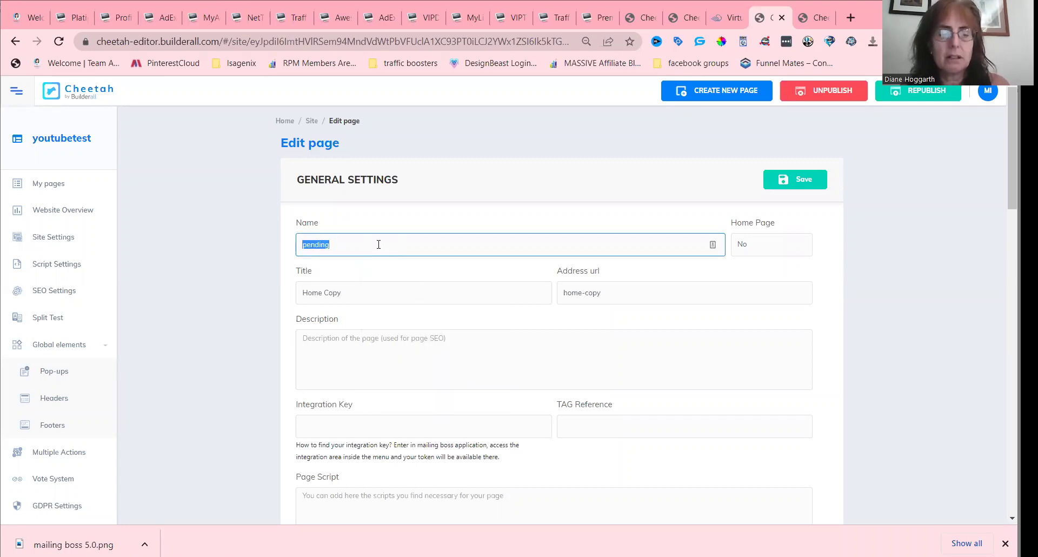
click(341, 293)
key(BackSpace)
key(BackSpace)
key(BackSpace)
key(BackSpace)
key(BackSpace)
key(BackSpace)
key(BackSpace)
key(BackSpace)
key(BackSpace)
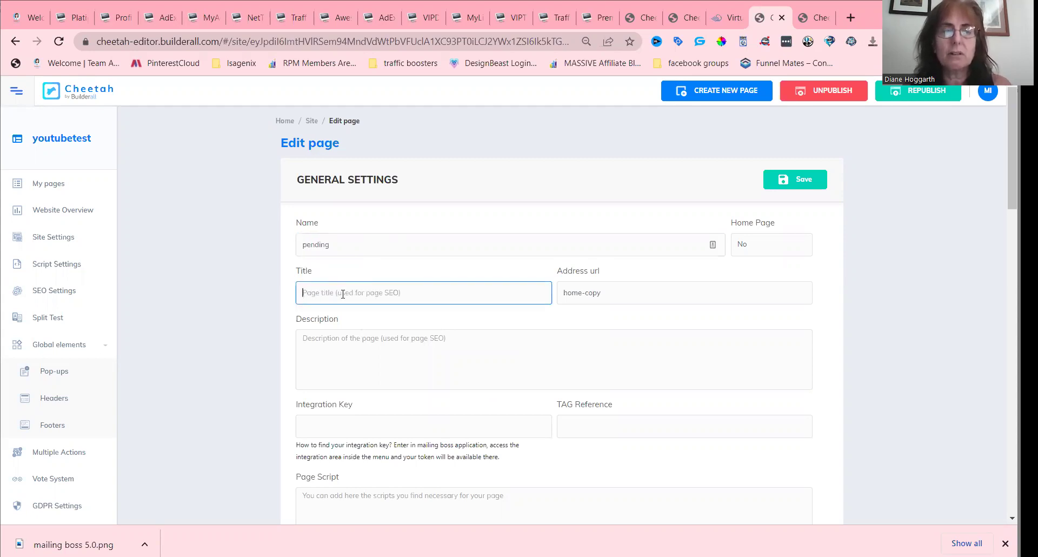
key(ctrl+v)
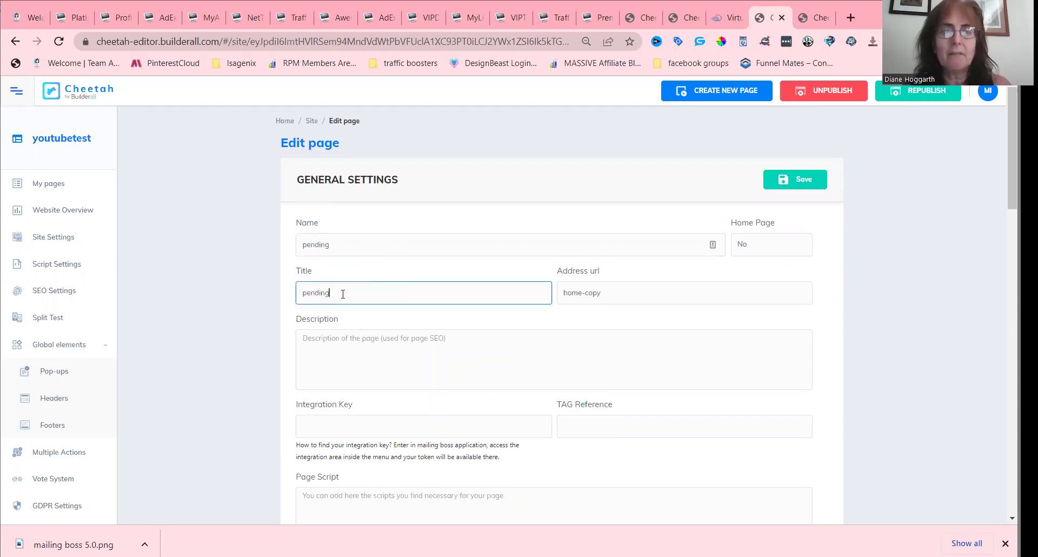
Set the duplicated page's address URL and description to "pending" and save its settings.
triple_click(574, 292)
key(ctrl+v)
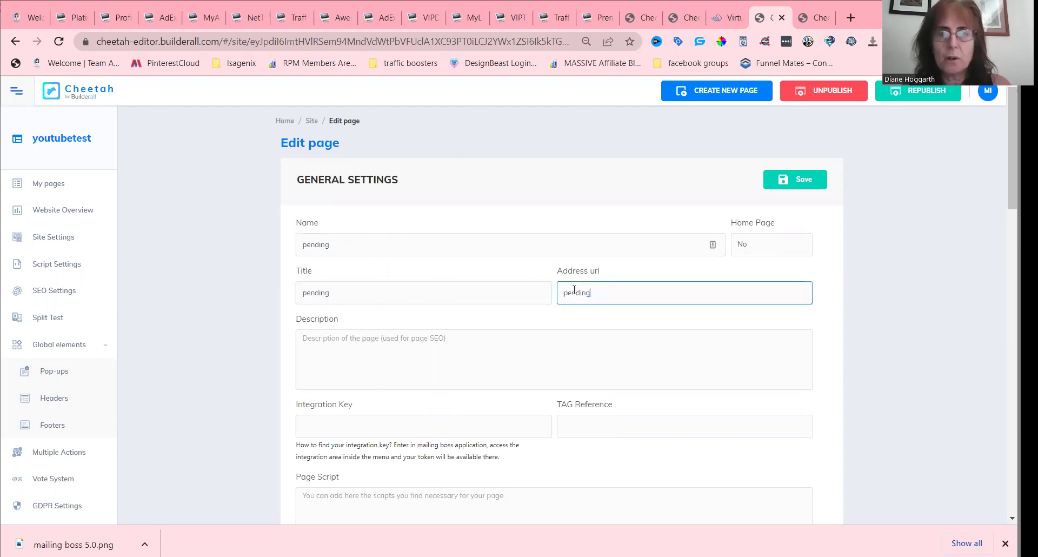
click(414, 339)
key(ctrl+v)
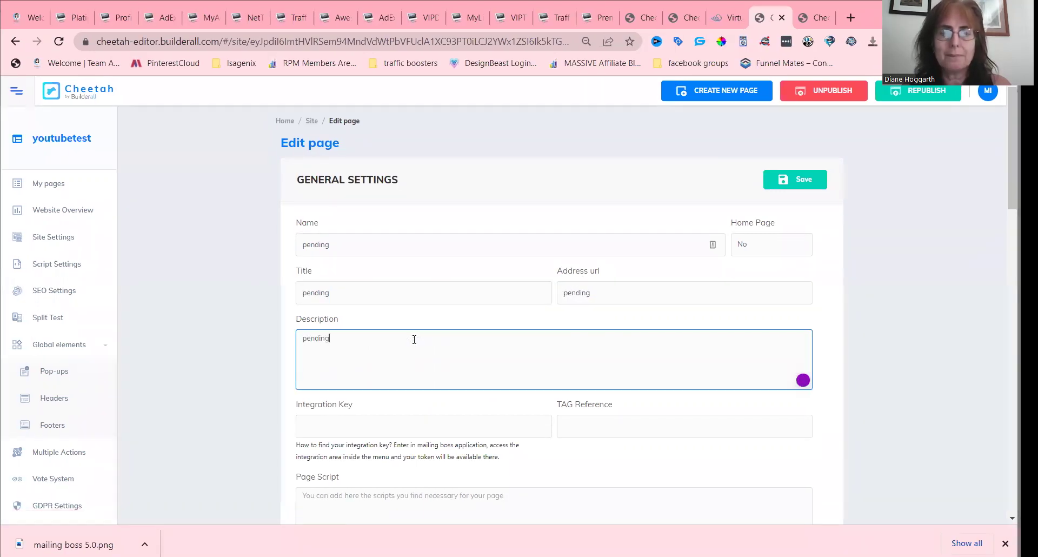
click(794, 178)
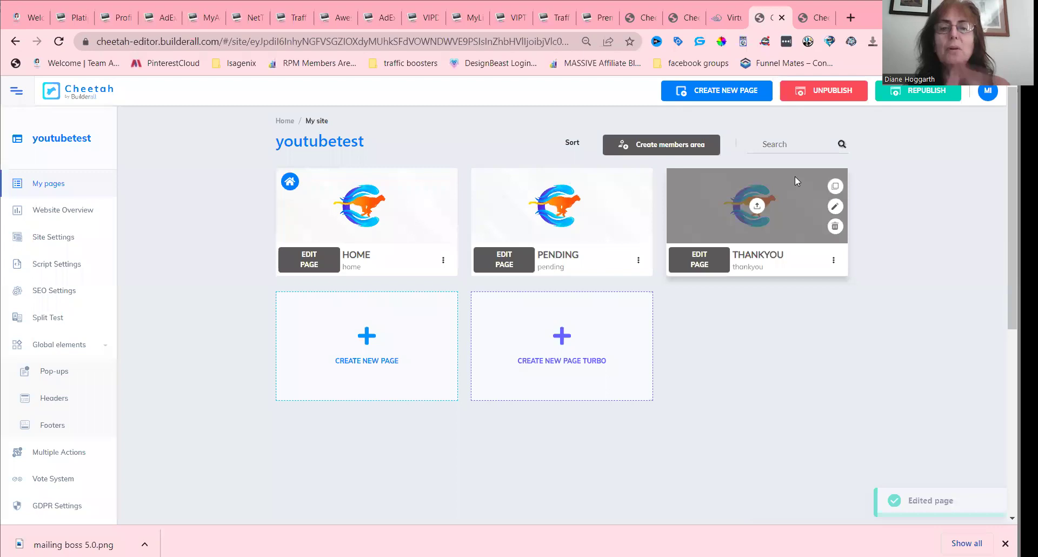
Open the pending page for editing and delete its MailingBoss form, confirming the deletion.
click(503, 265)
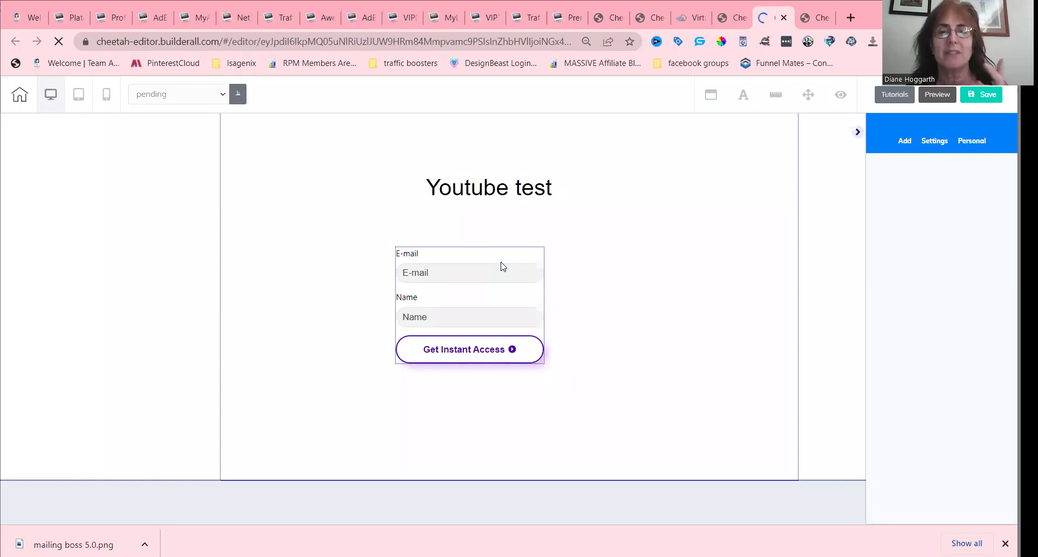
click(507, 274)
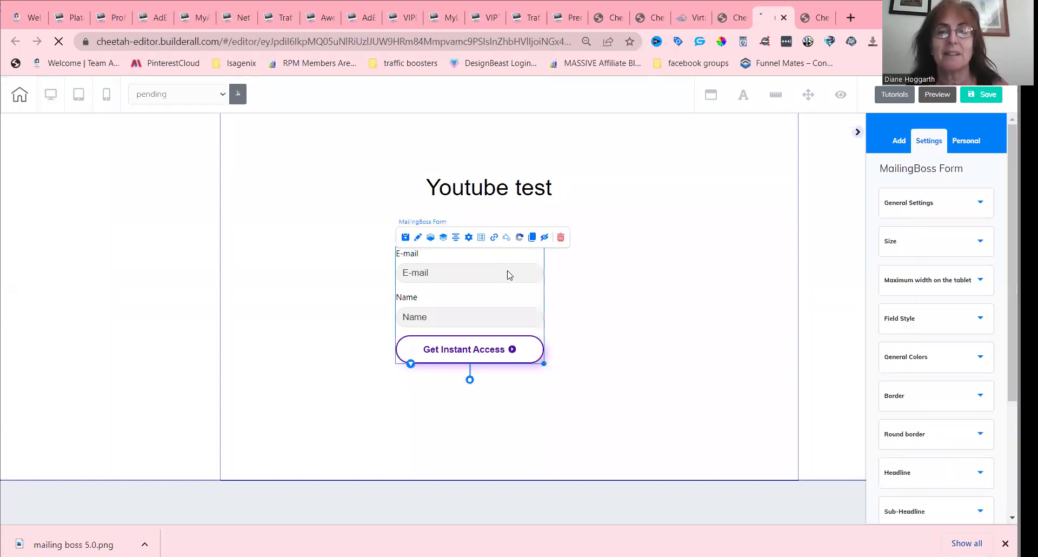
click(561, 239)
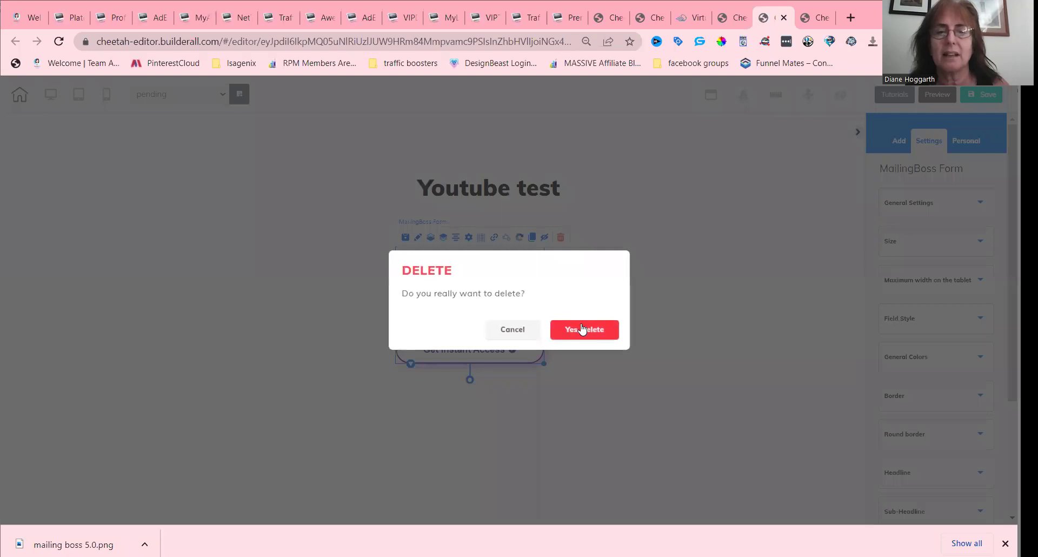
click(581, 329)
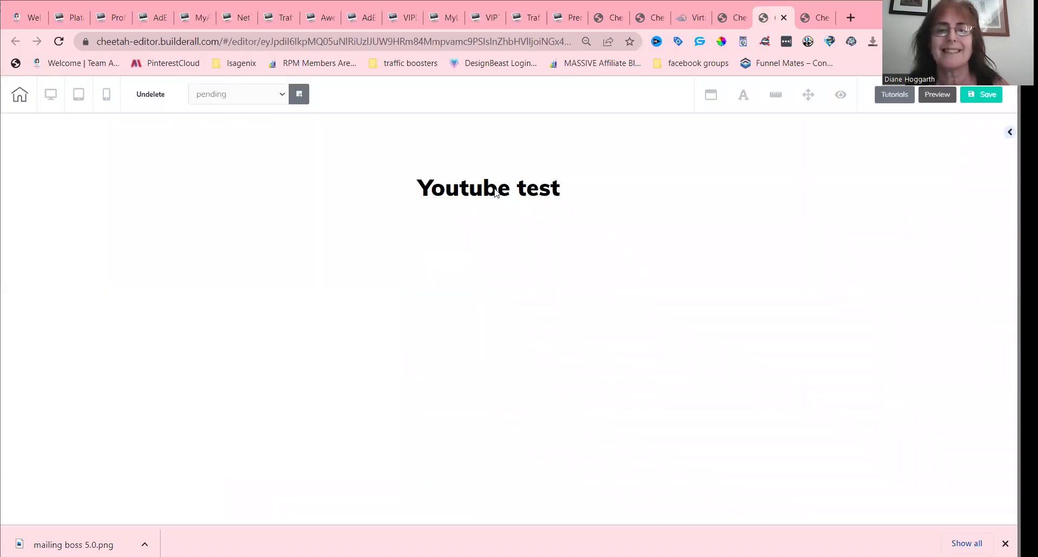
Duplicate the "Youtube test" heading and place the copy just below the original.
click(496, 192)
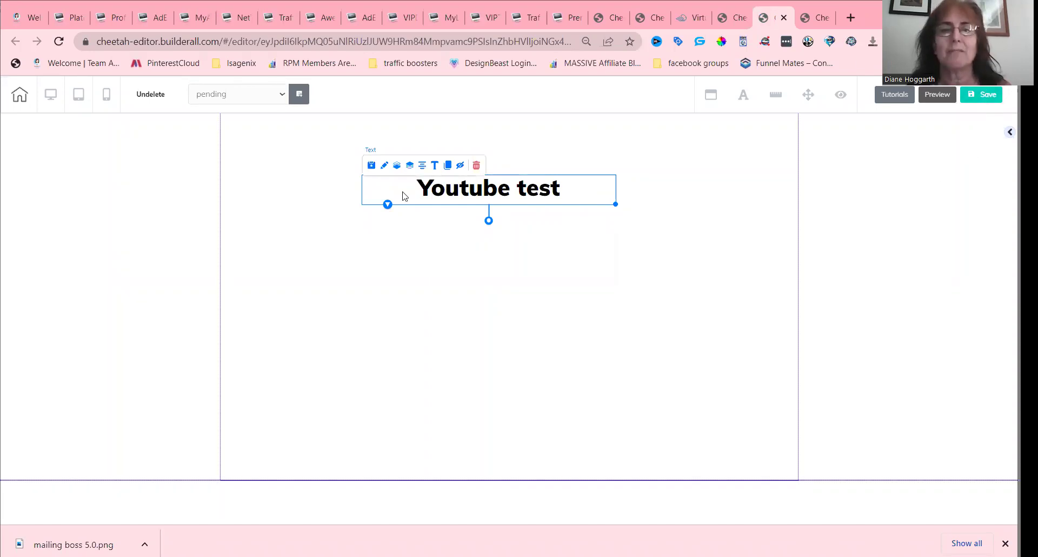
click(448, 165)
drag(467, 200, 489, 274)
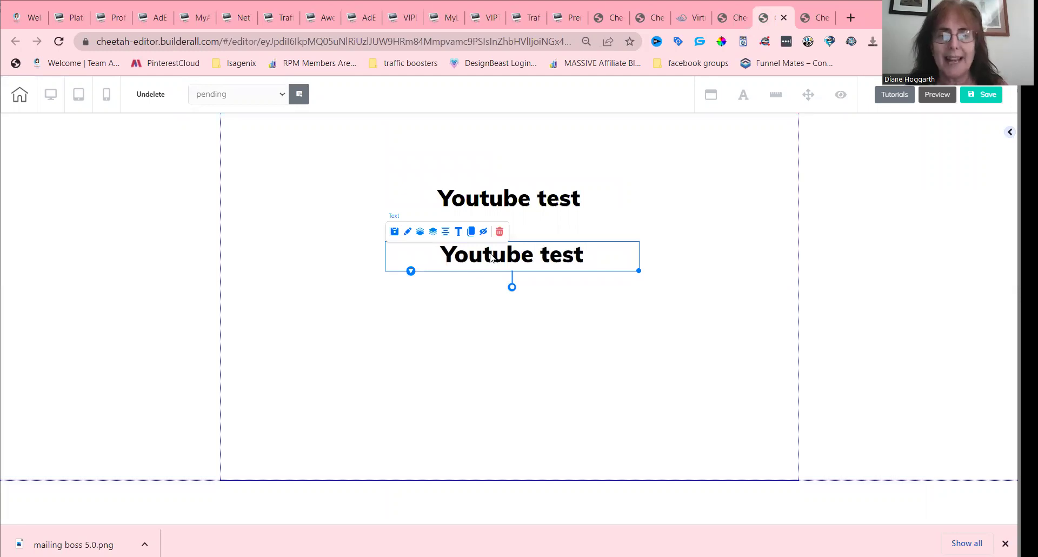
Replace the text of the copied heading with "Thanks for Subscribing".
double_click(491, 258)
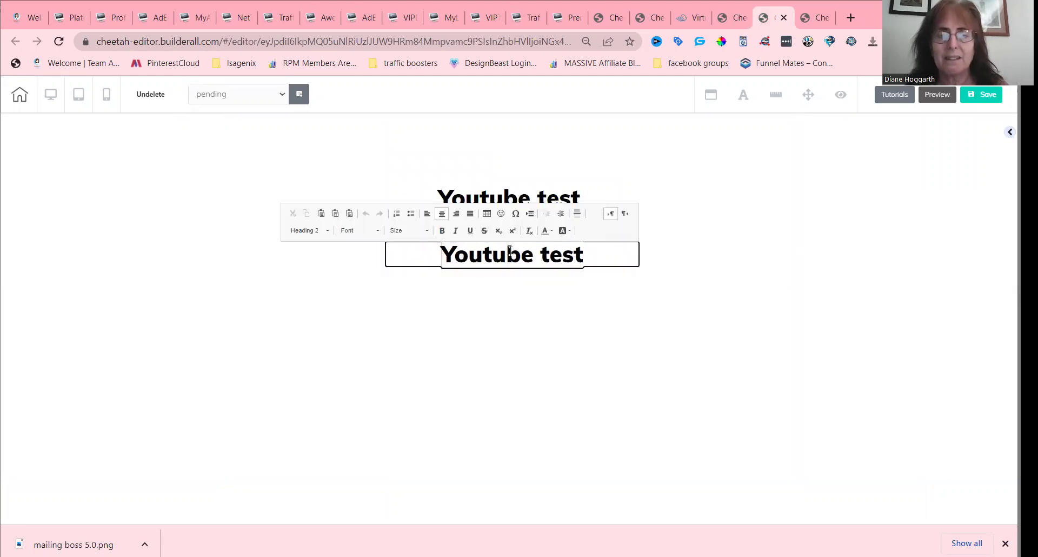
triple_click(510, 251)
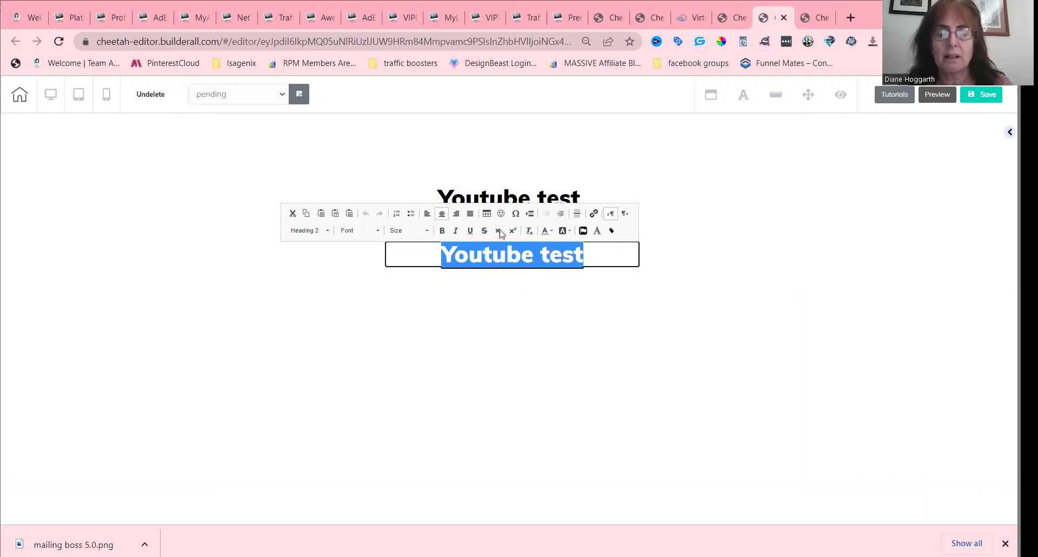
text(thank)
key(BackSpace)
key(BackSpace)
key(BackSpace)
key(BackSpace)
key(BackSpace)
text(than)
key(BackSpace)
key(BackSpace)
key(BackSpace)
key(BackSpace)
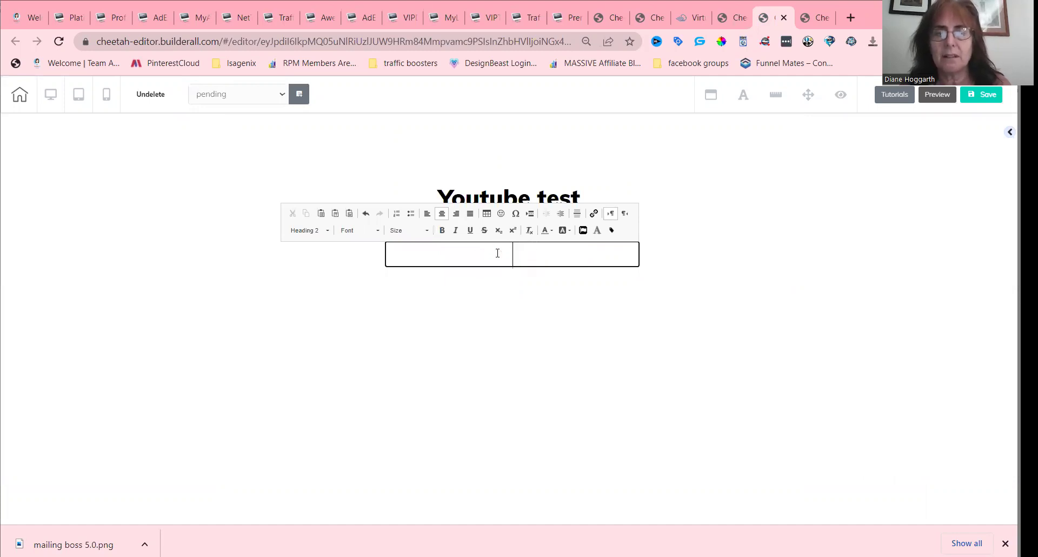
text(Thand)
key(BackSpace)
text(ks for )
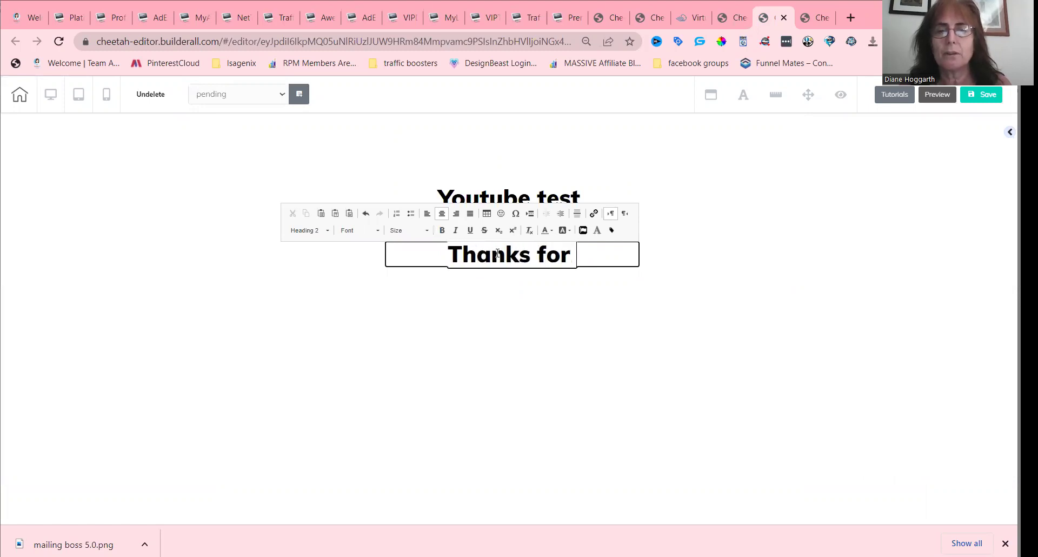
text(Subsc)
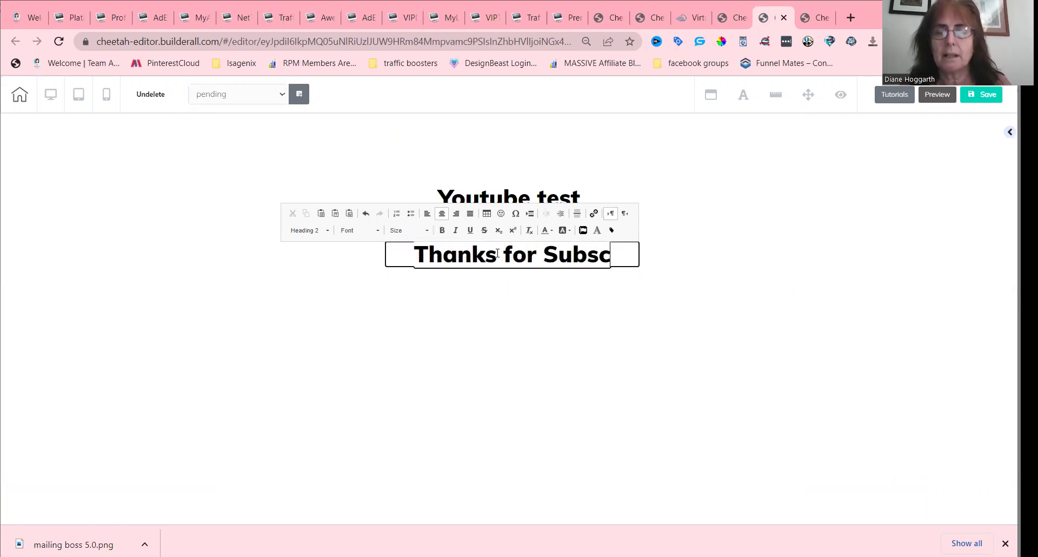
text(ribing)
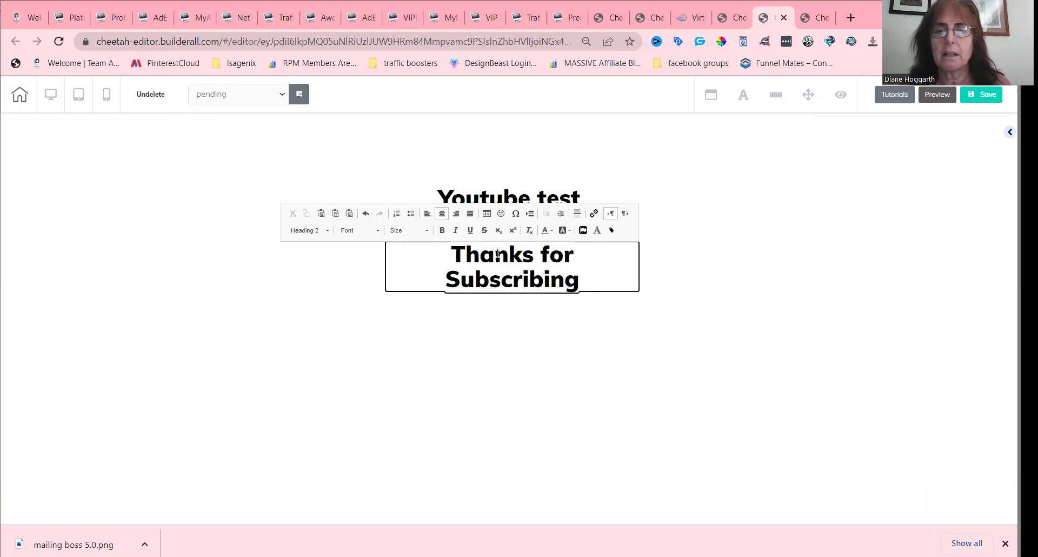
Extend the "Thanks for Subscribing" text with ". Please hop over to your email to confirm to get your free gift".
text(. P)
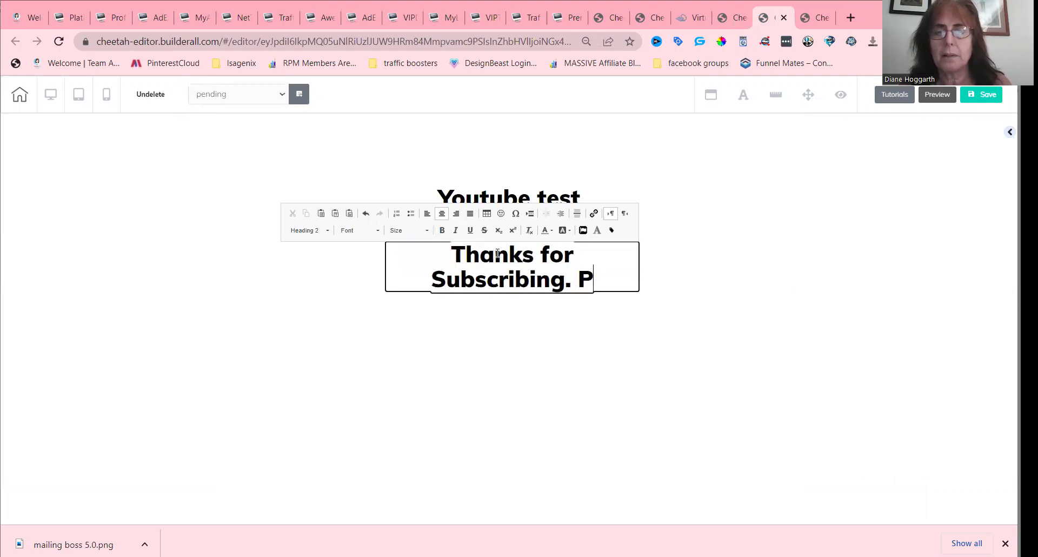
text(lease hop o)
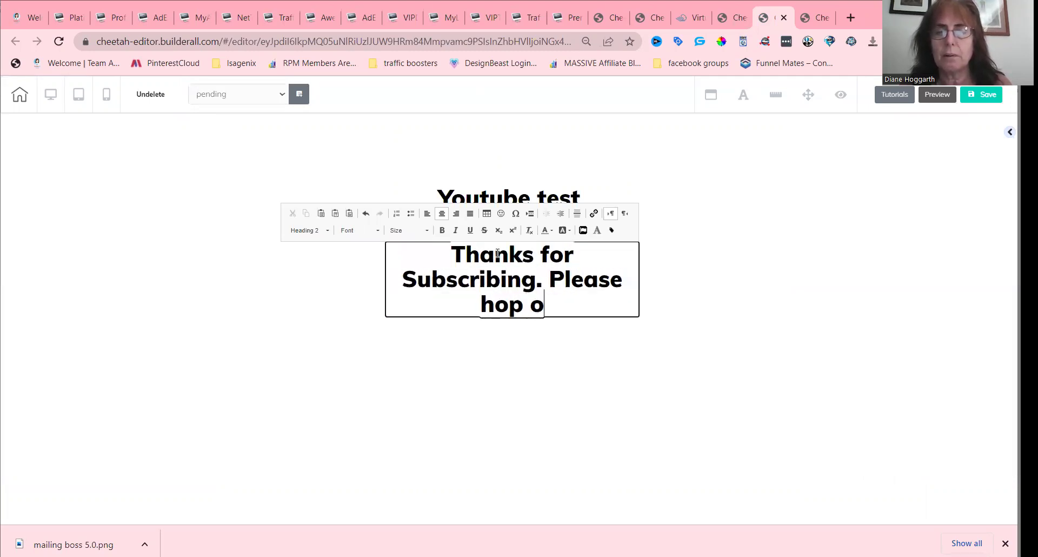
text(ver to your m)
key(BackSpace)
text(email to)
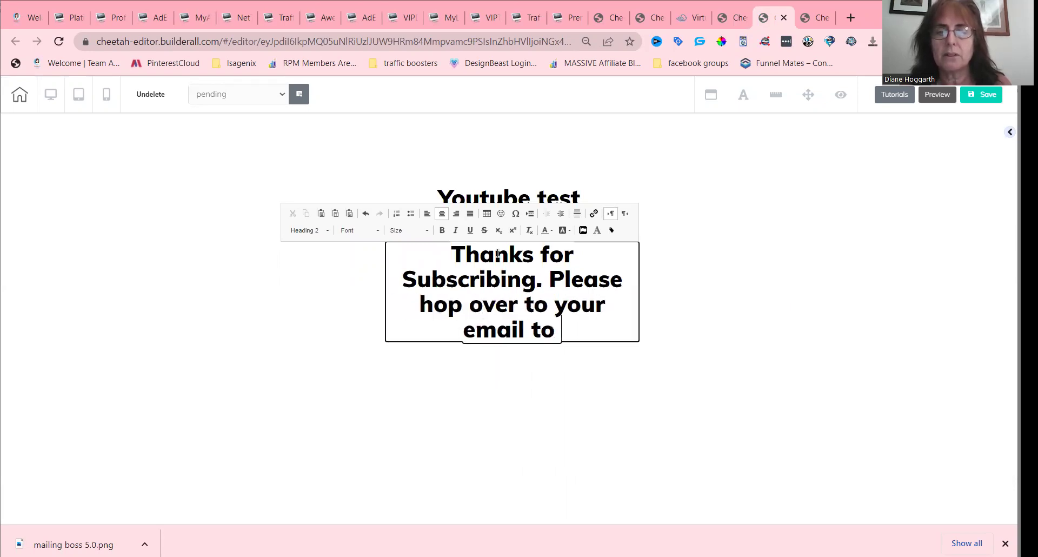
text( confirm to y)
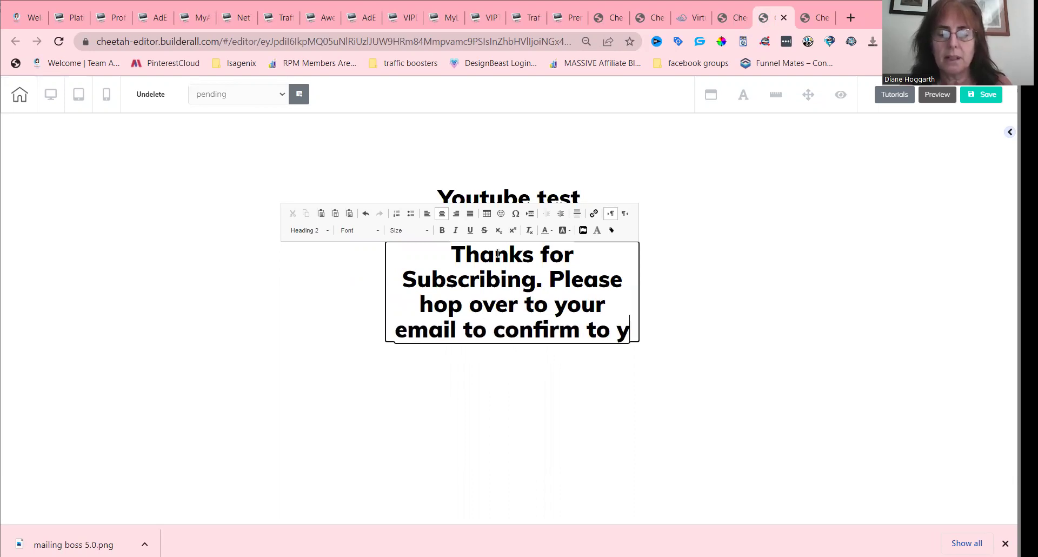
key(BackSpace)
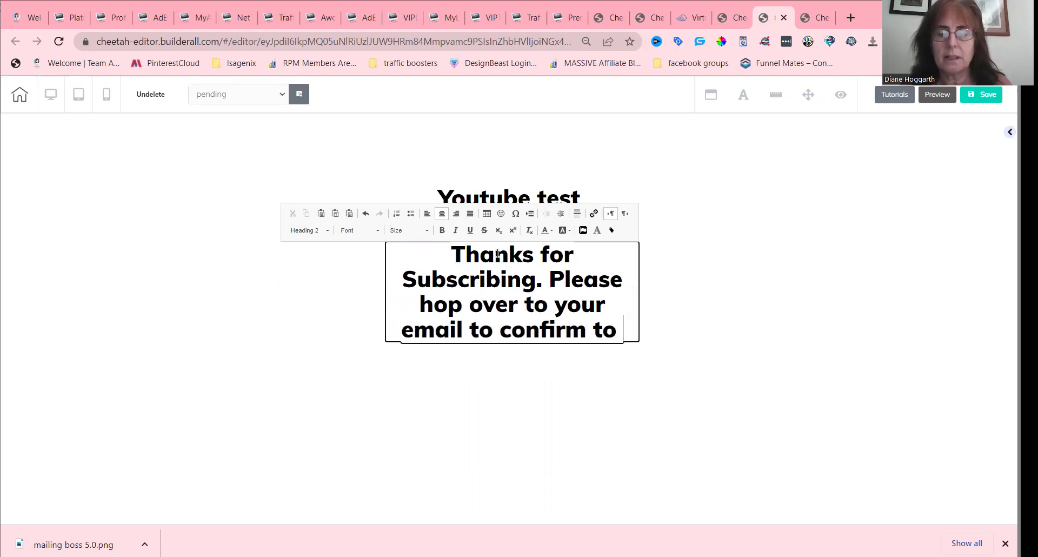
text(get your free gift)
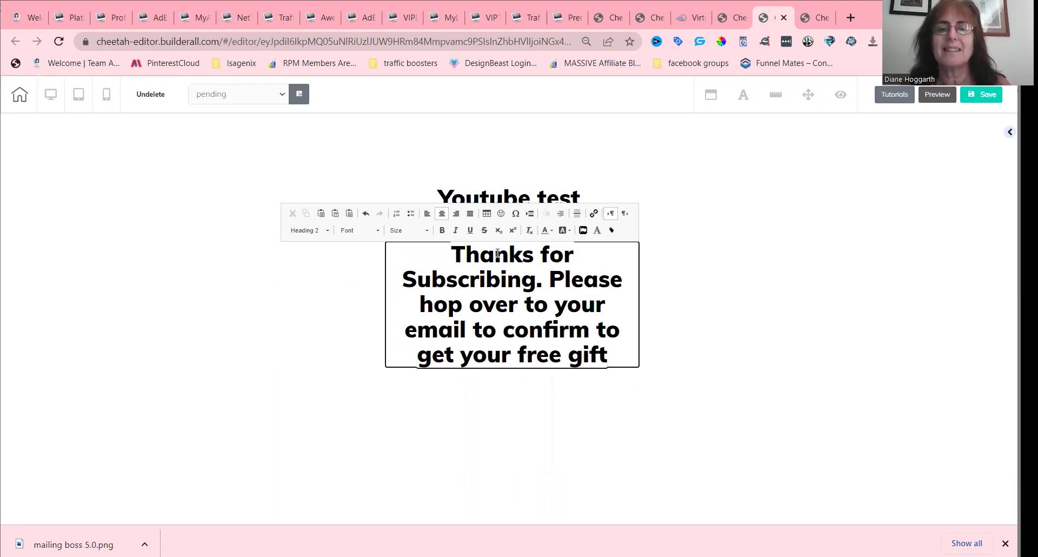
click(679, 242)
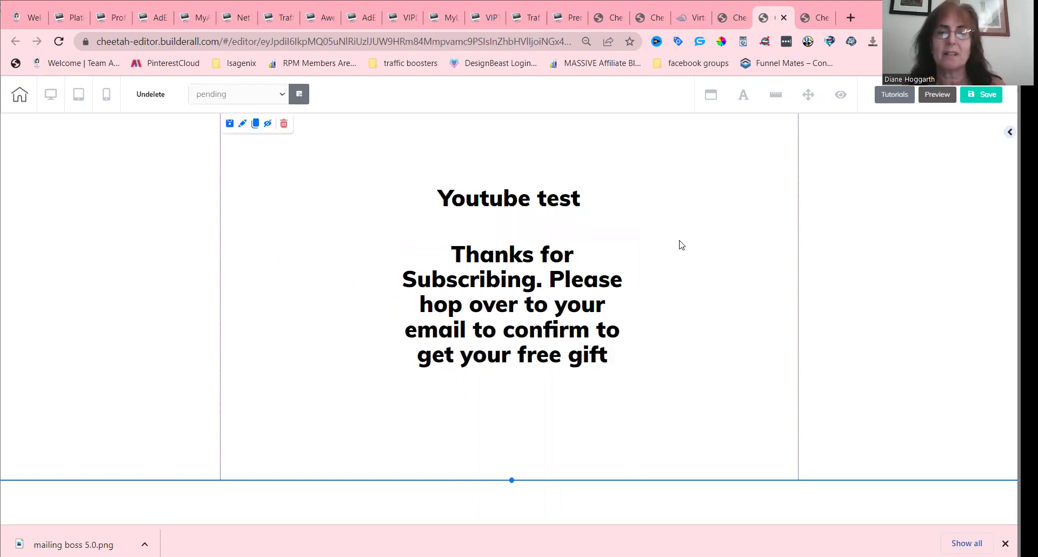
Widen the subscription message's text box so the text wraps onto three lines, and centre the box horizontally under the "Youtube test" heading.
click(564, 299)
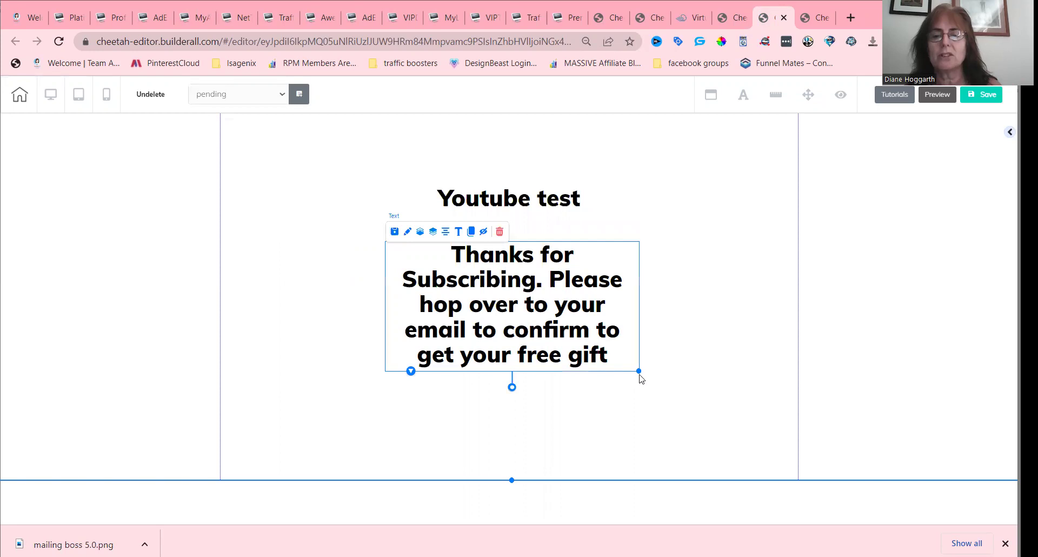
drag(638, 370, 730, 366)
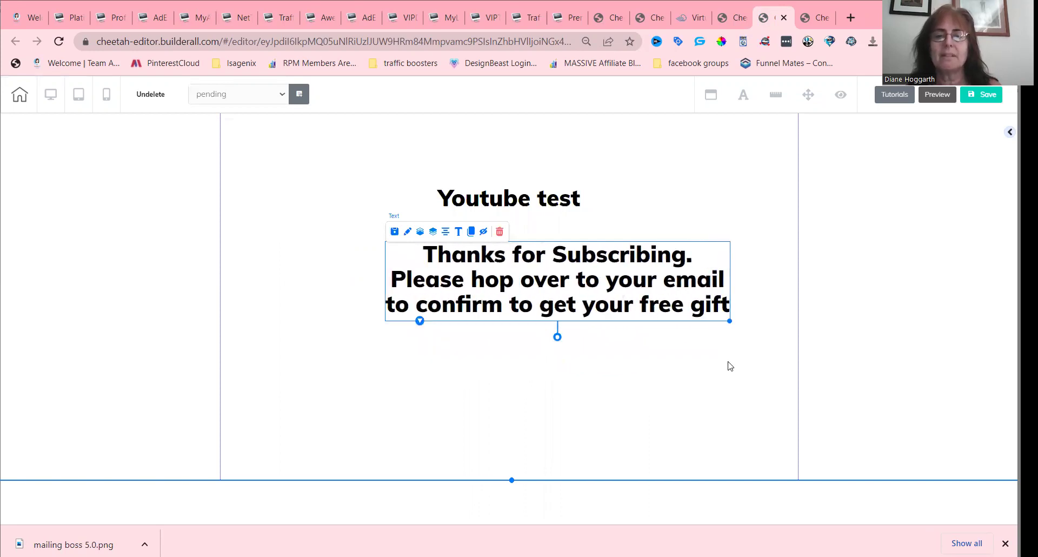
click(581, 281)
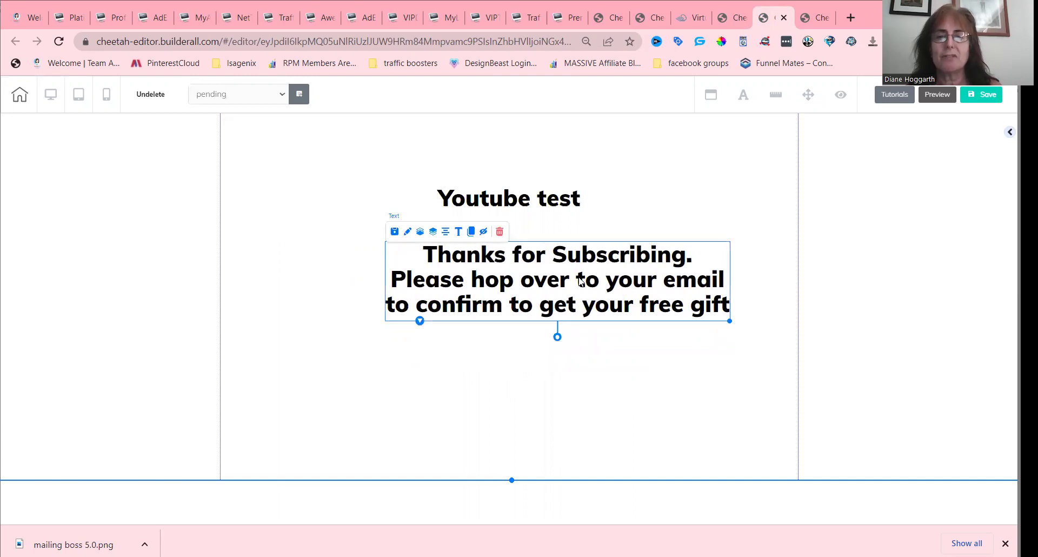
click(444, 233)
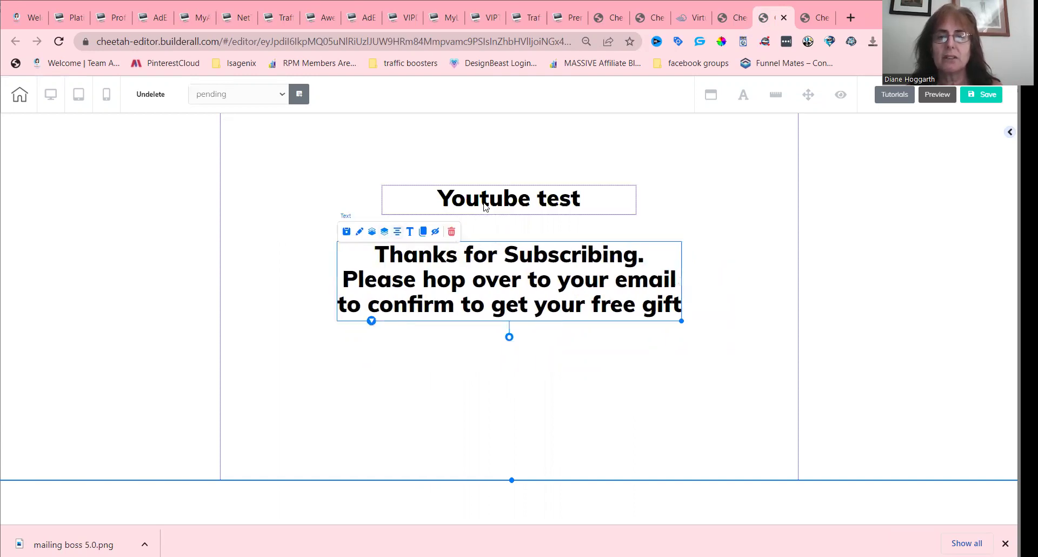
click(488, 201)
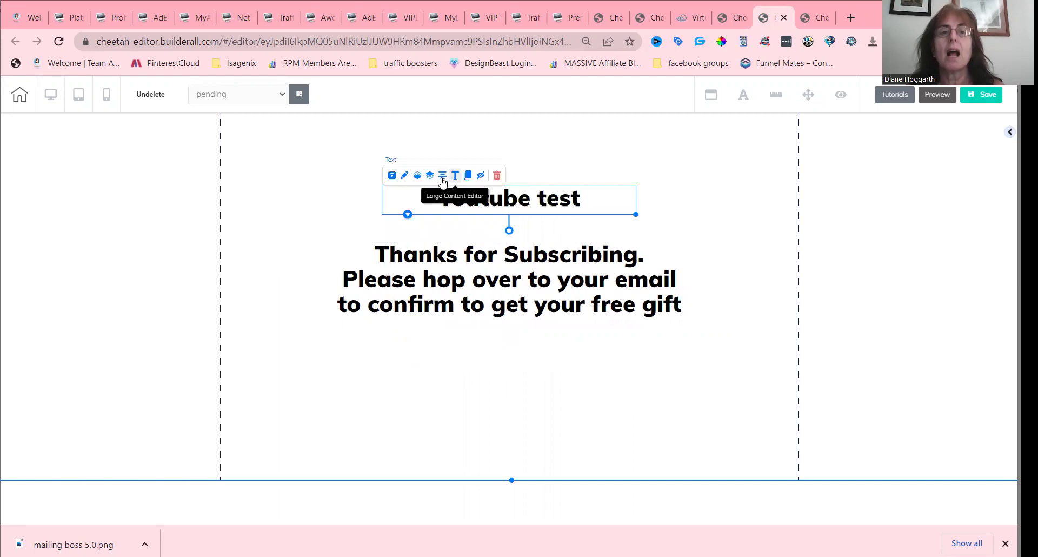
Open the subscription message for text editing and select all of its text.
double_click(478, 272)
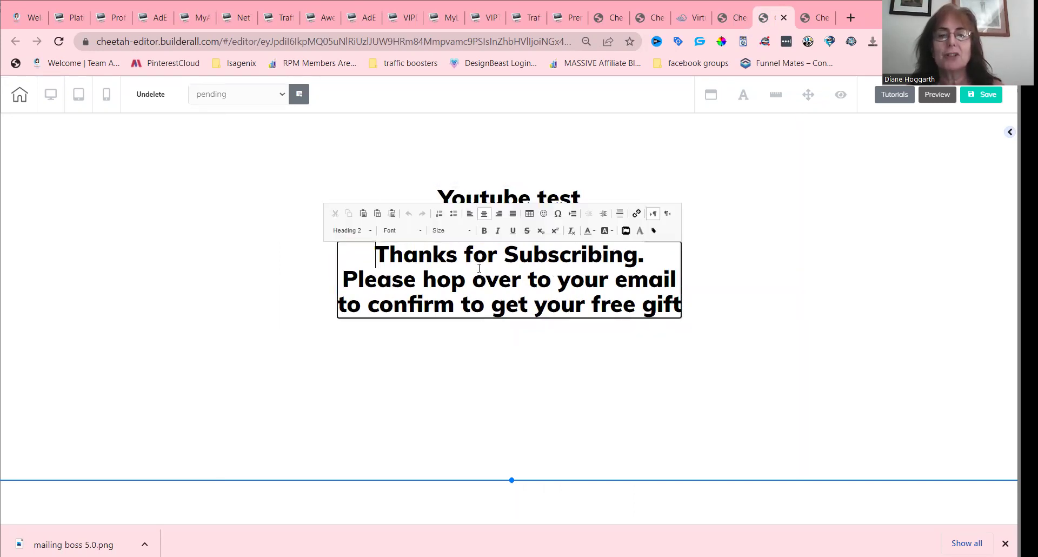
key(ctrl+a)
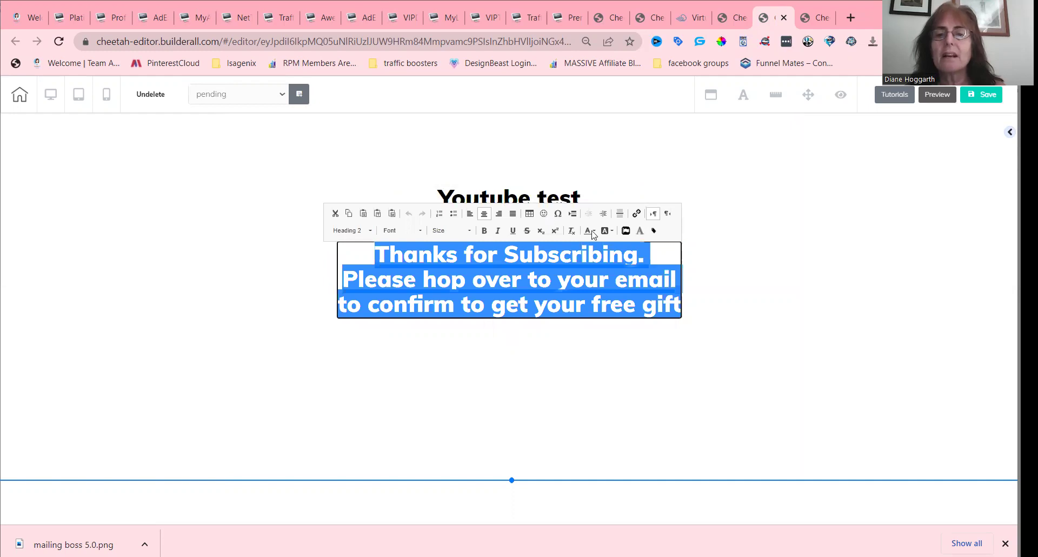